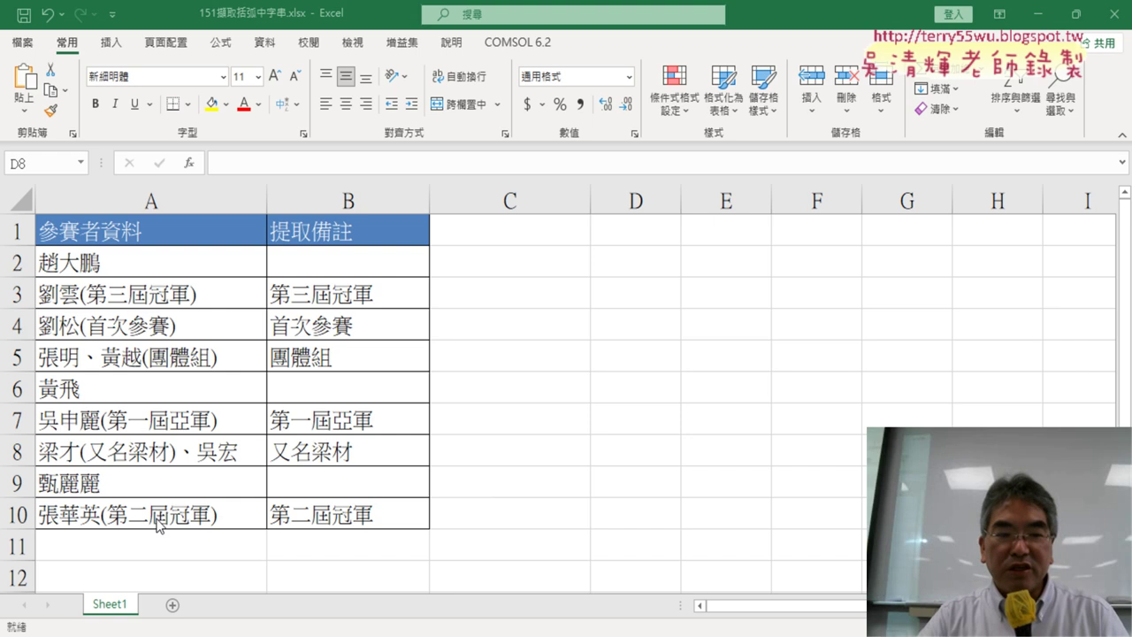
Duplicate Sheet1 and name the copy's tab 自訂函數
left_click(123, 608)
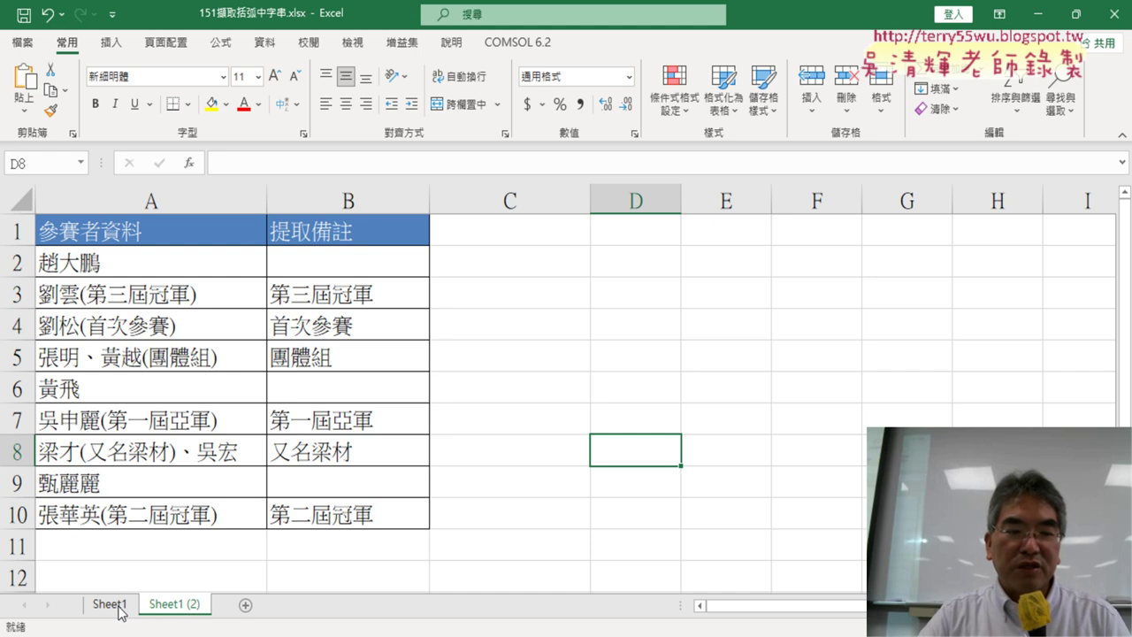
double_click(173, 605)
key("BackSpace")
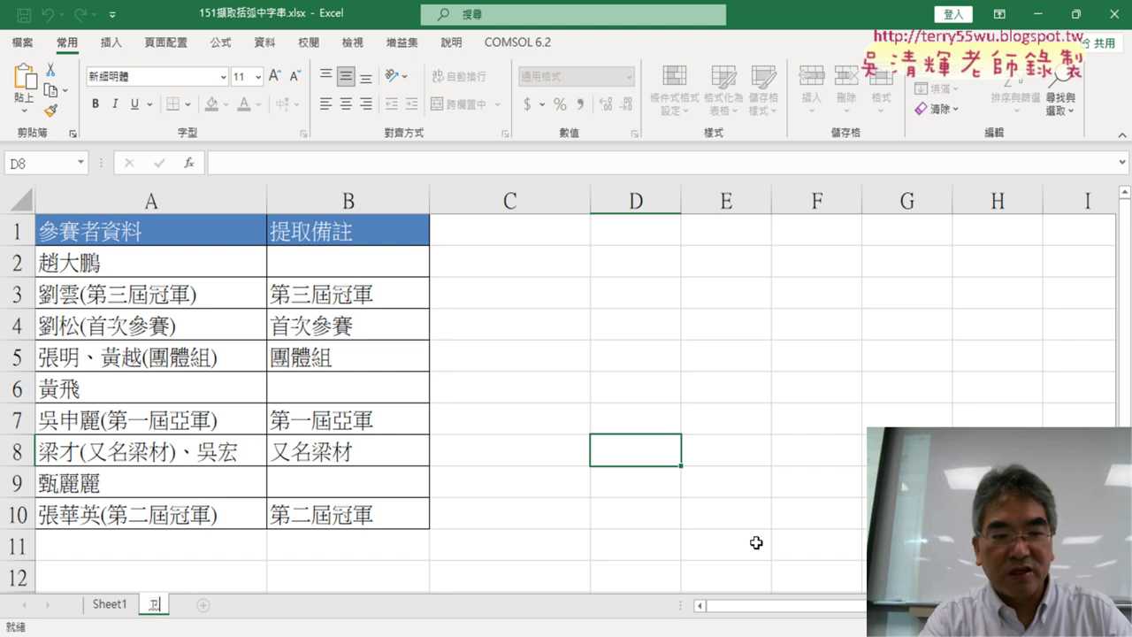
type("自ㄌ")
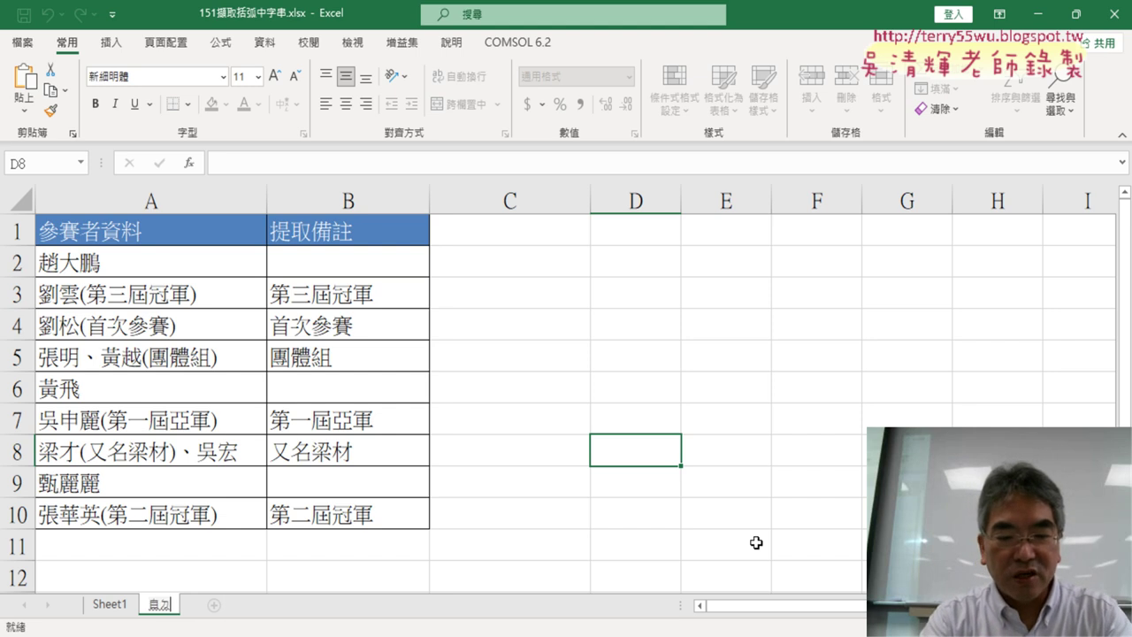
type("訂函數")
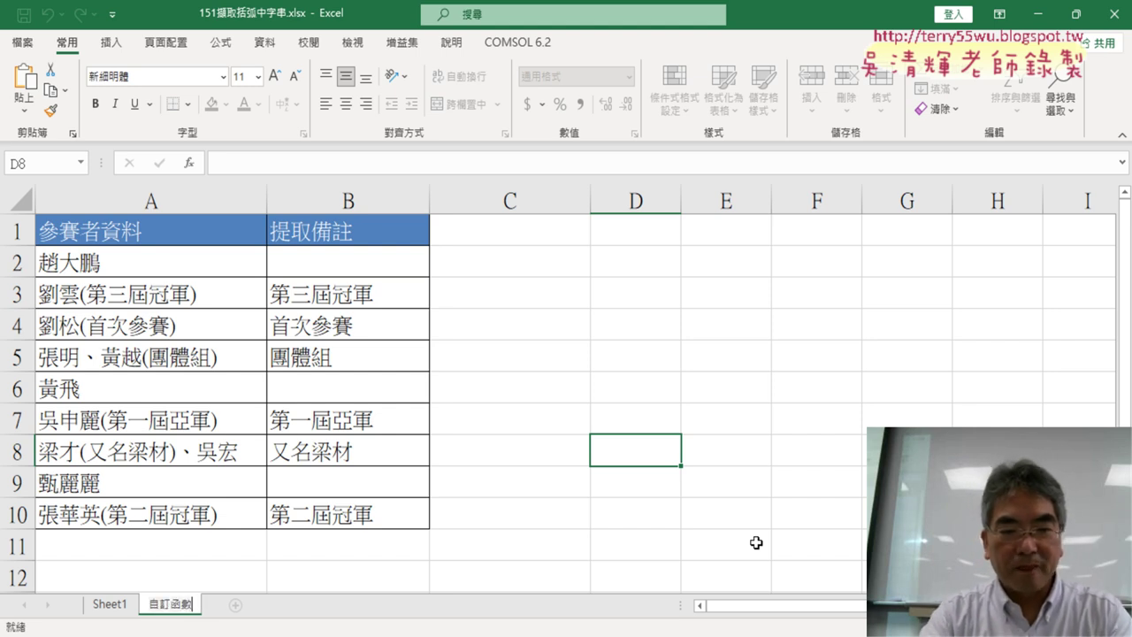
key("Return")
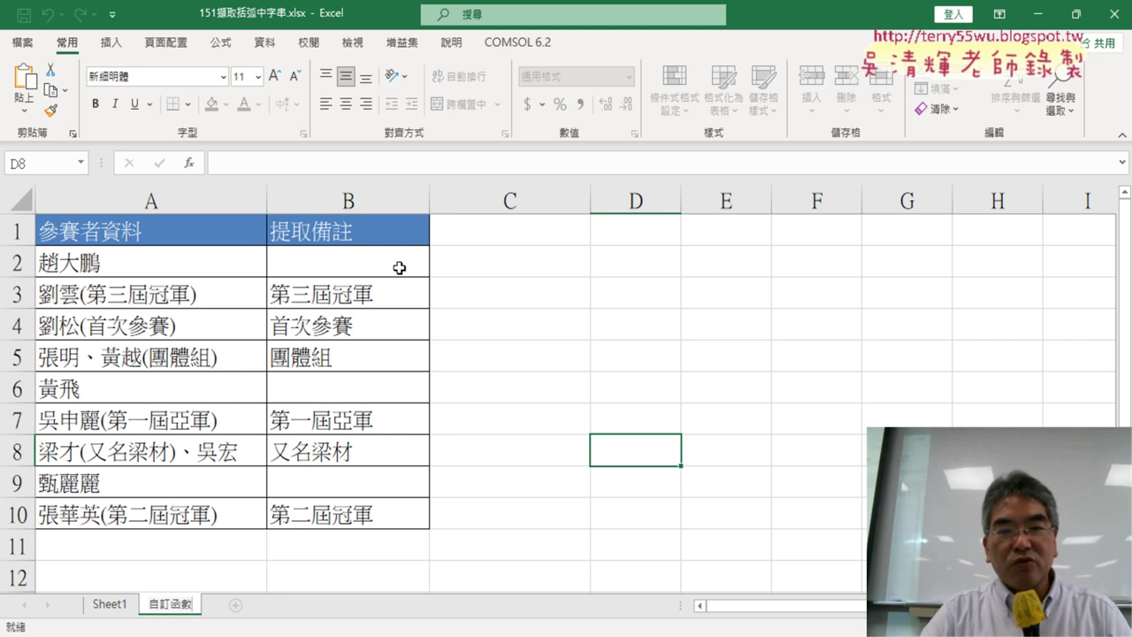
Delete the extracted notes in B2:B10, leaving only the 提取備註 header
left_click(398, 267)
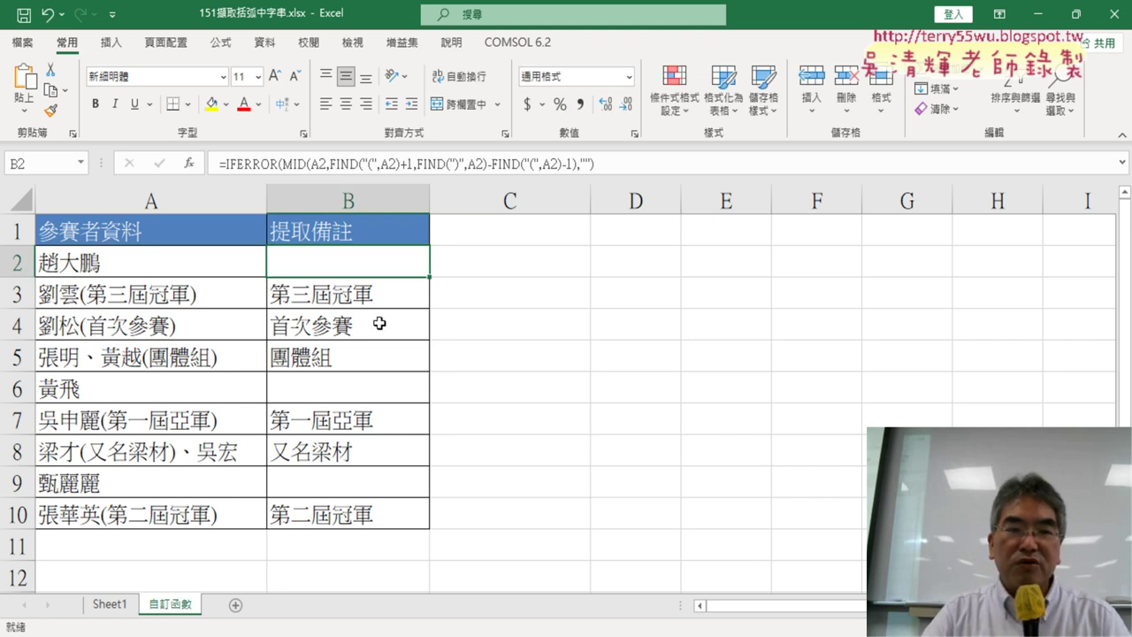
left_click_drag(366, 256, 392, 511)
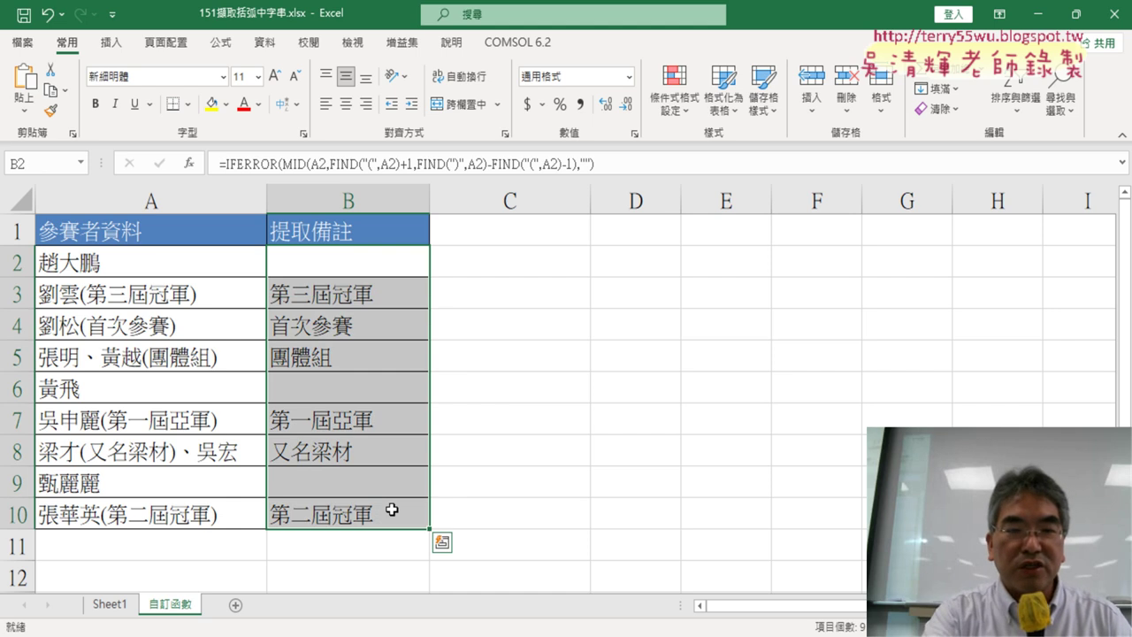
key("Delete")
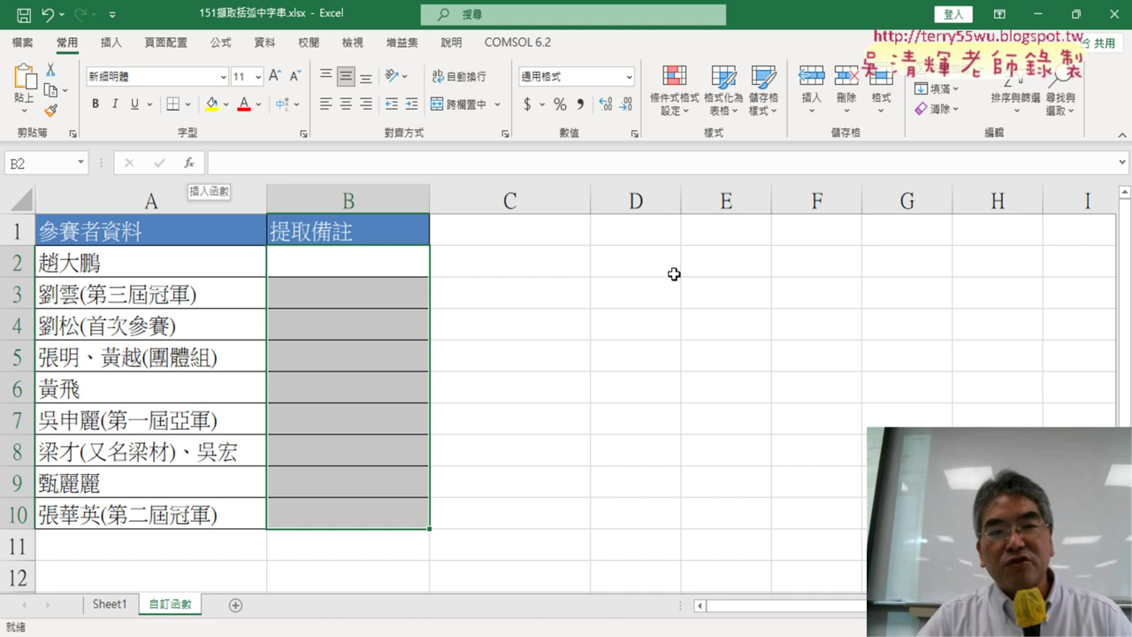
left_click(116, 270)
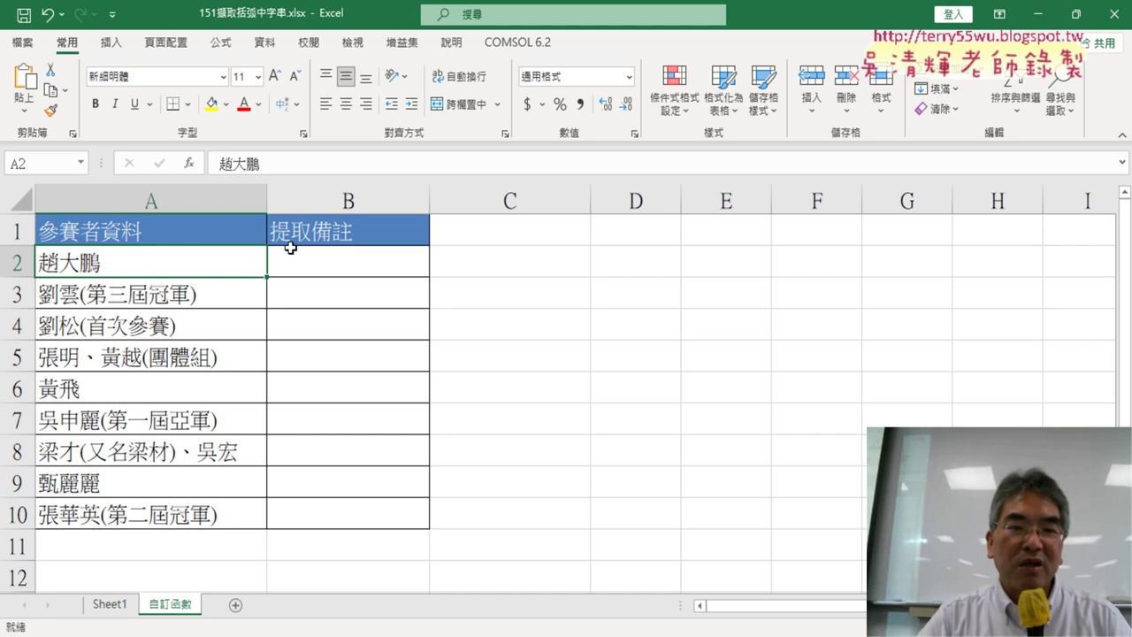
left_click(356, 276)
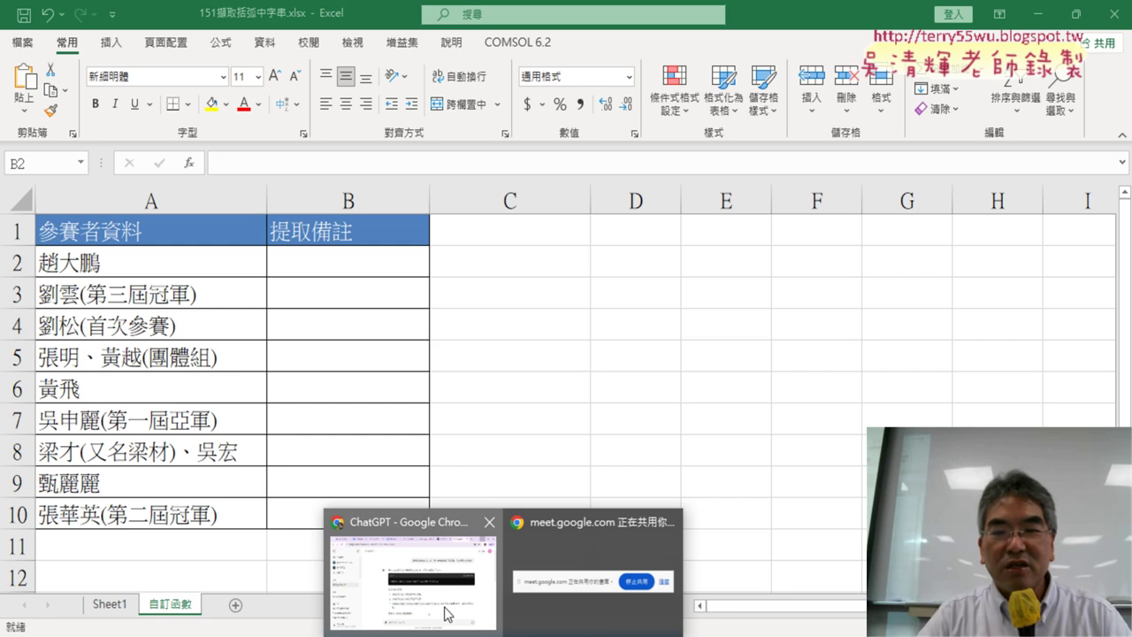
Switch to ChatGPT and review the earlier MID/FIND and IFERROR formula answers
left_click(445, 610)
scroll(542, 549, "down", 3)
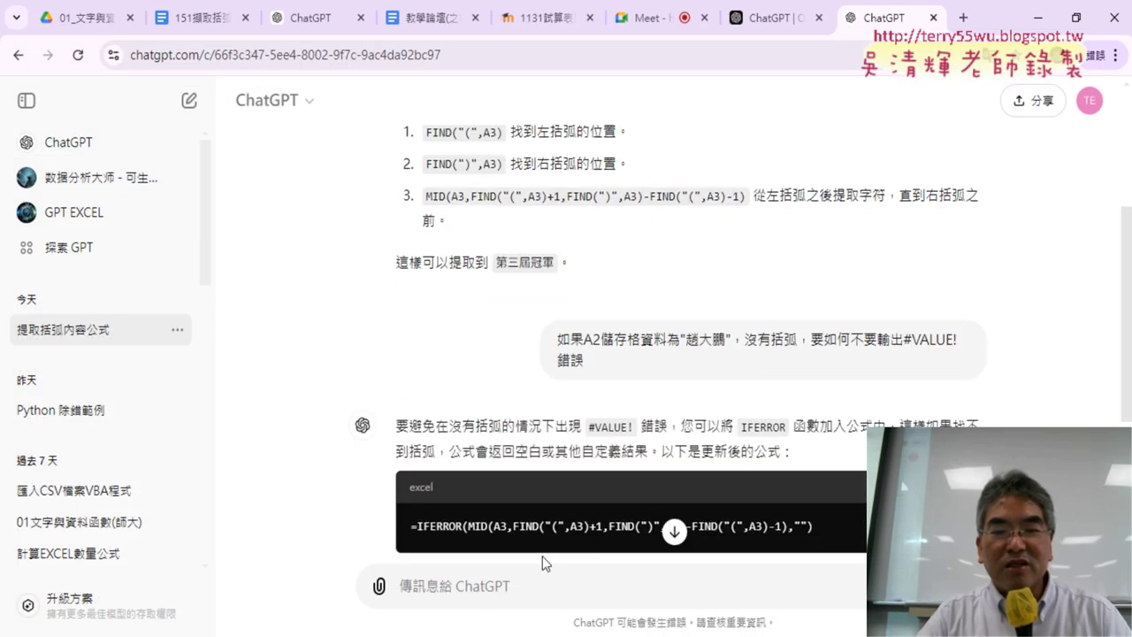
scroll(947, 376, "up", 3)
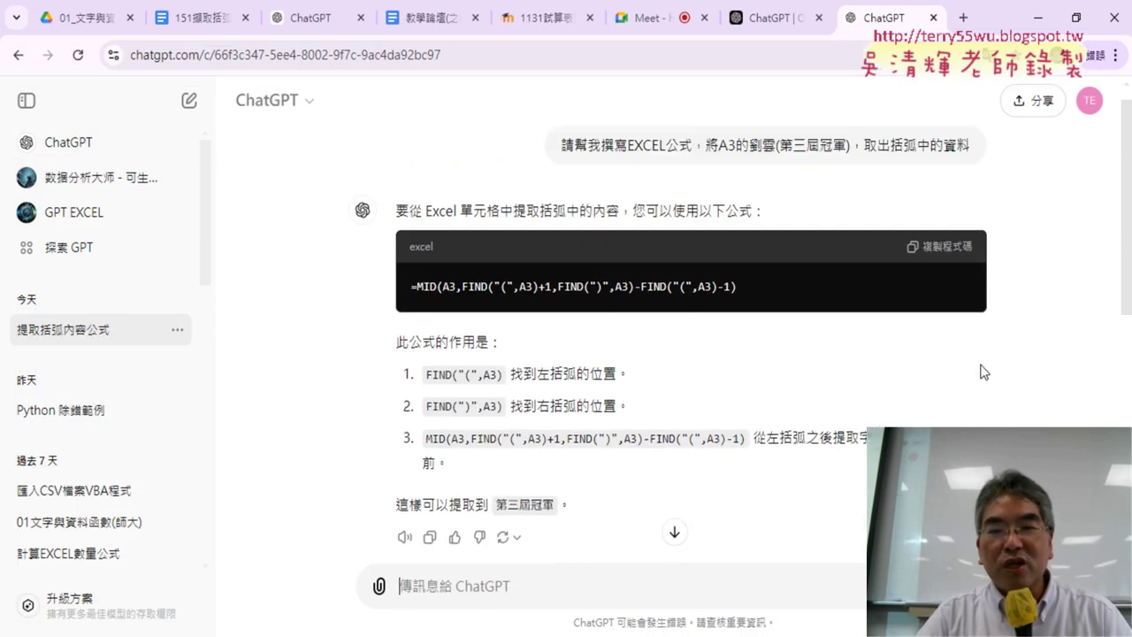
scroll(887, 266, "down", 3)
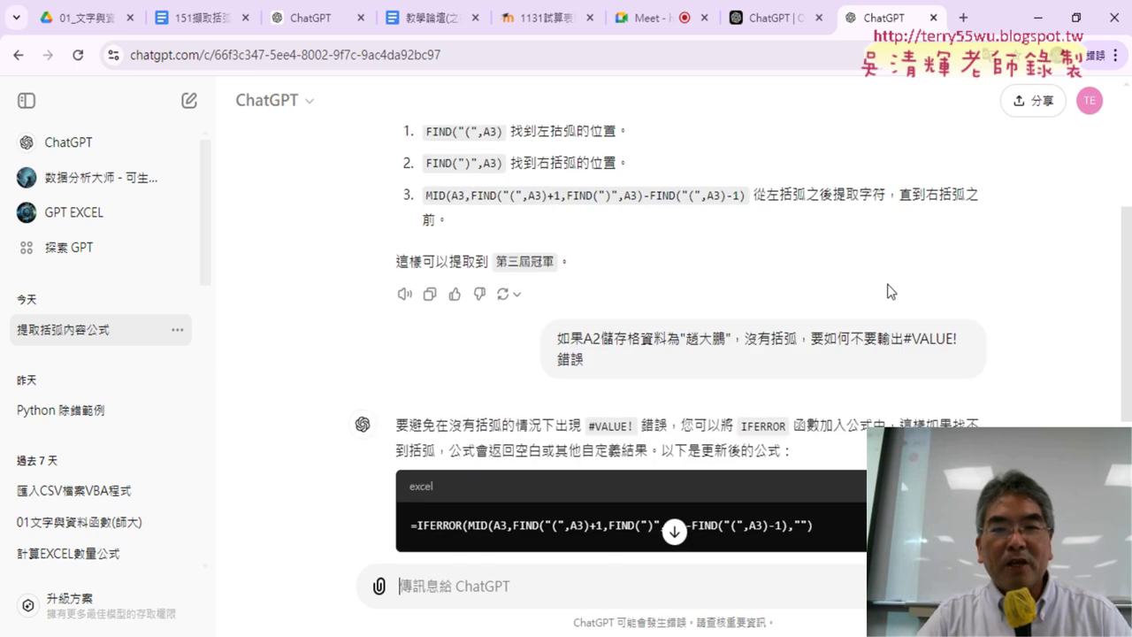
scroll(893, 303, "down", 2)
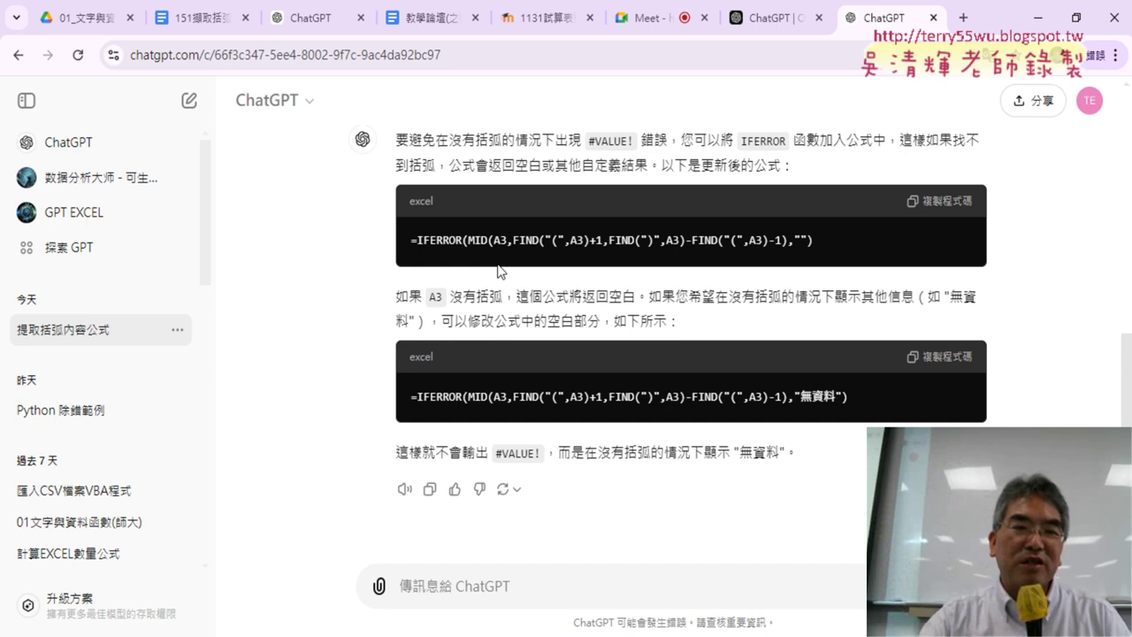
Select the request 請幫我改為VBA的Function程式 in the Google Docs notes, then return to ChatGPT
left_click(192, 21)
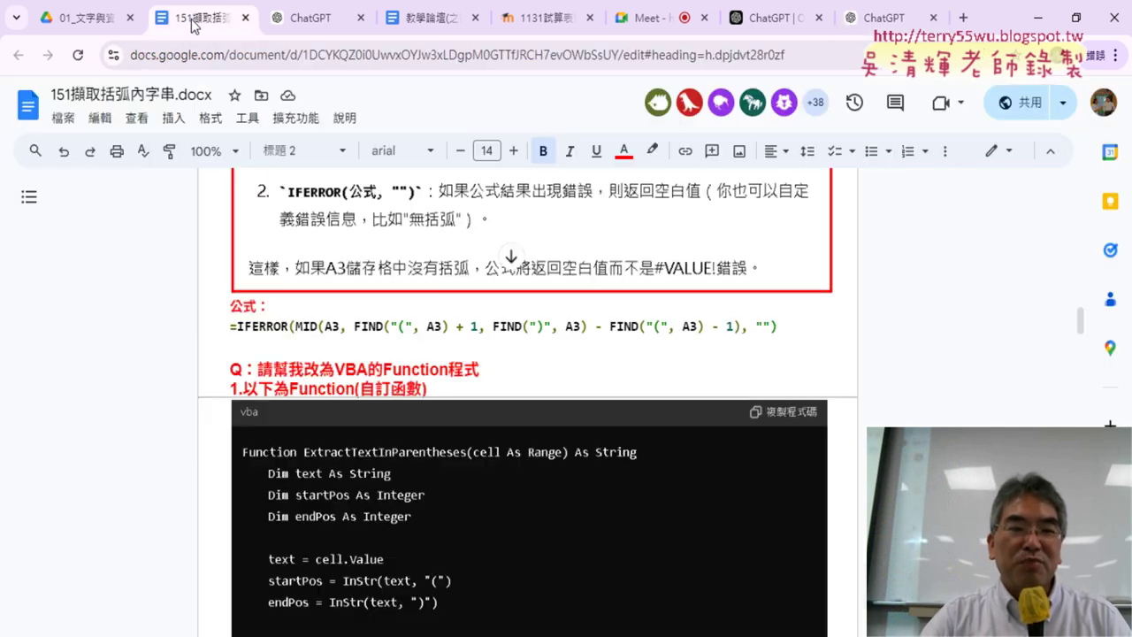
left_click_drag(261, 364, 374, 365)
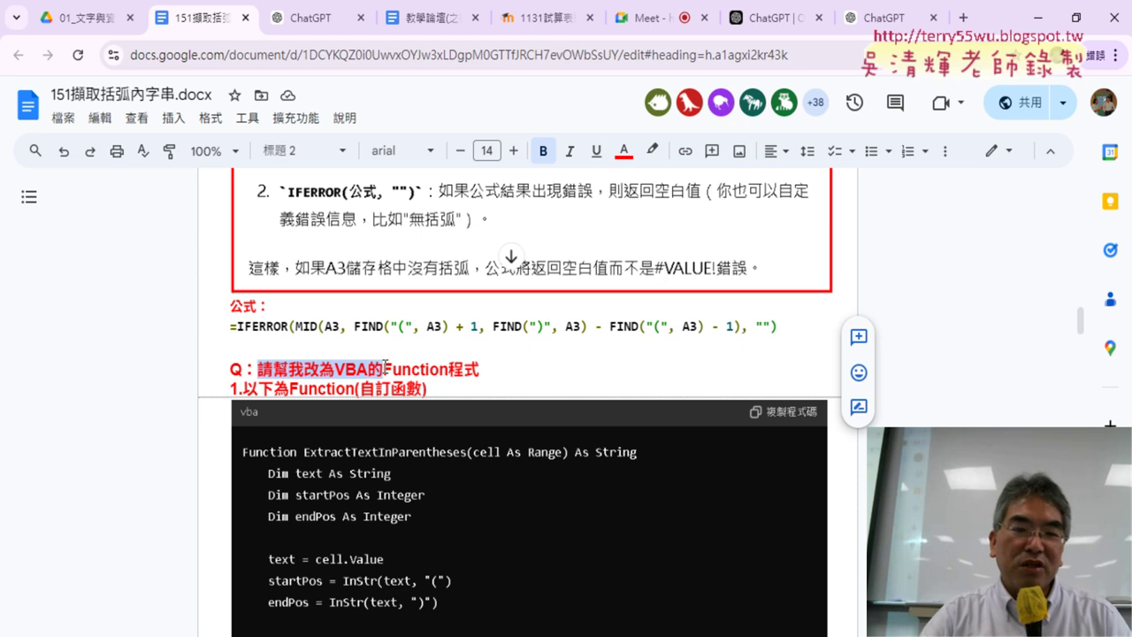
left_click(386, 371)
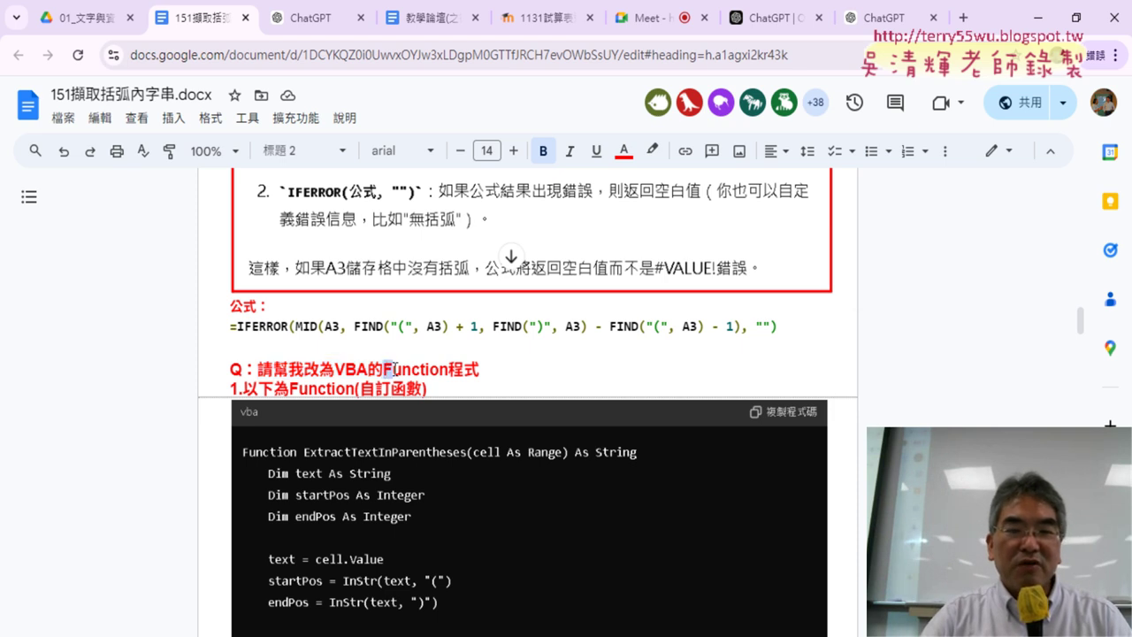
left_click_drag(390, 370, 441, 371)
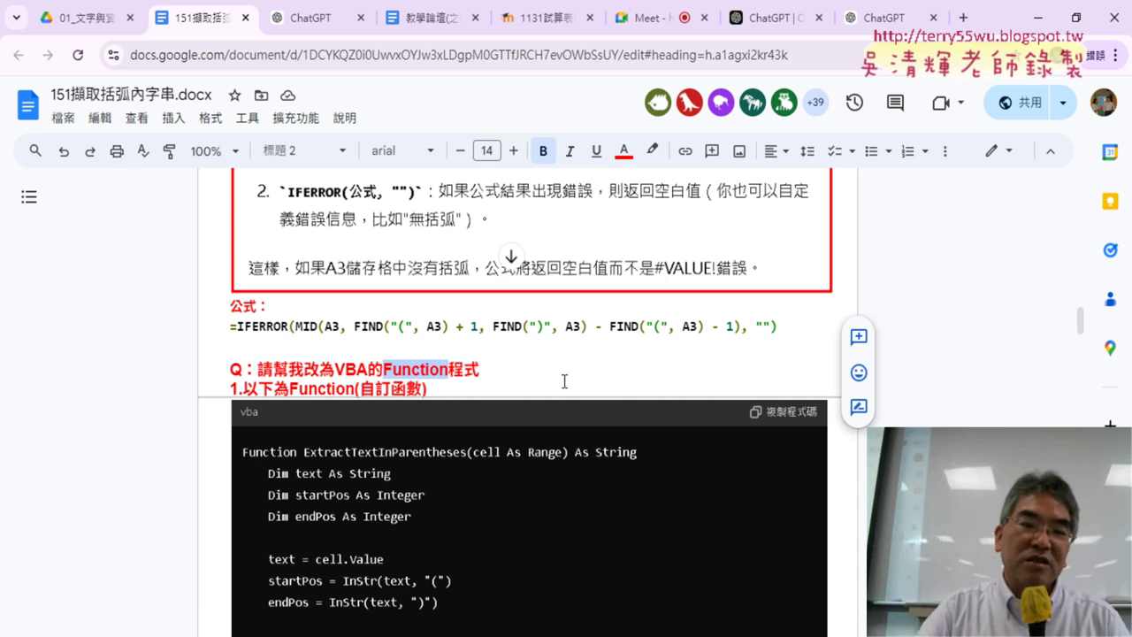
left_click_drag(479, 369, 256, 370)
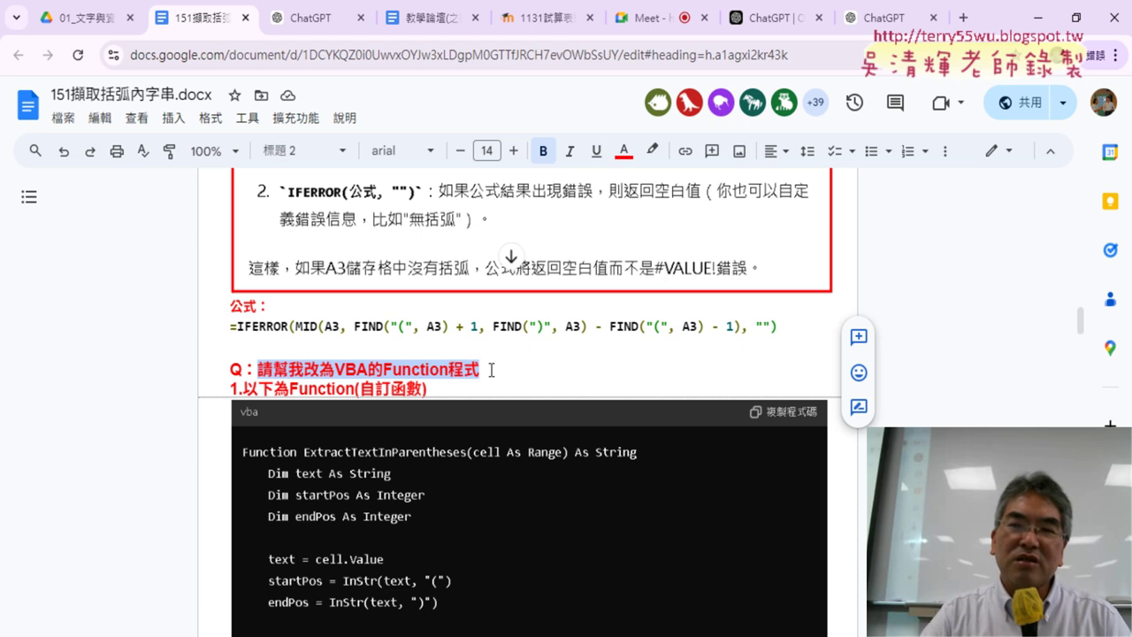
left_click(879, 17)
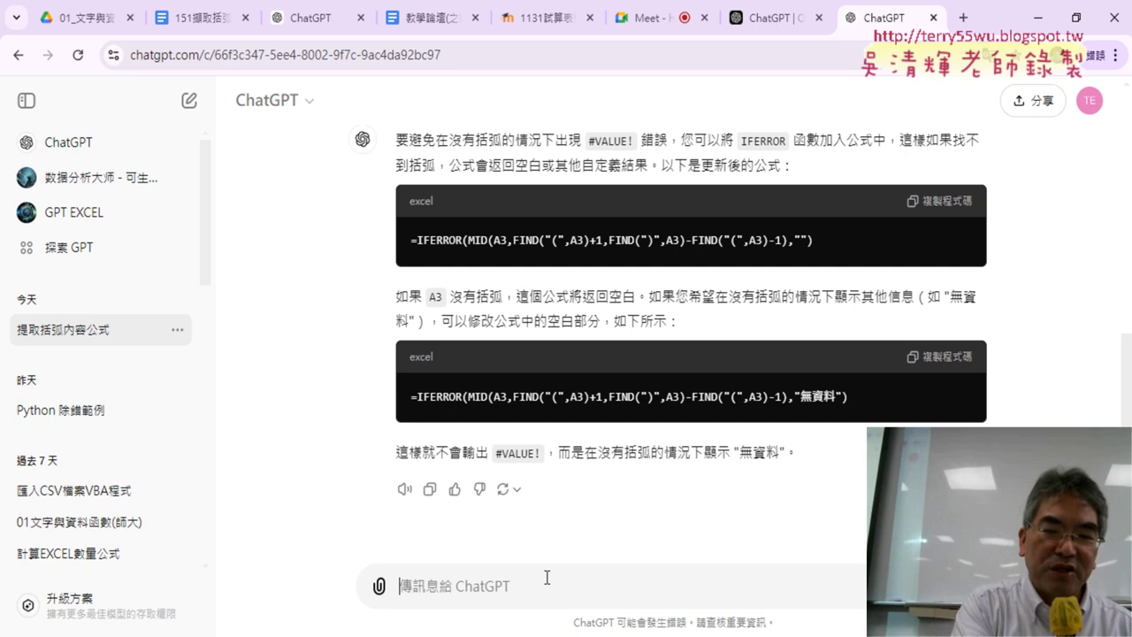
Send ChatGPT the request 請幫我改為VBA的Function程式 to get a VBA function version
type("請幫我改為VBA的Function程式")
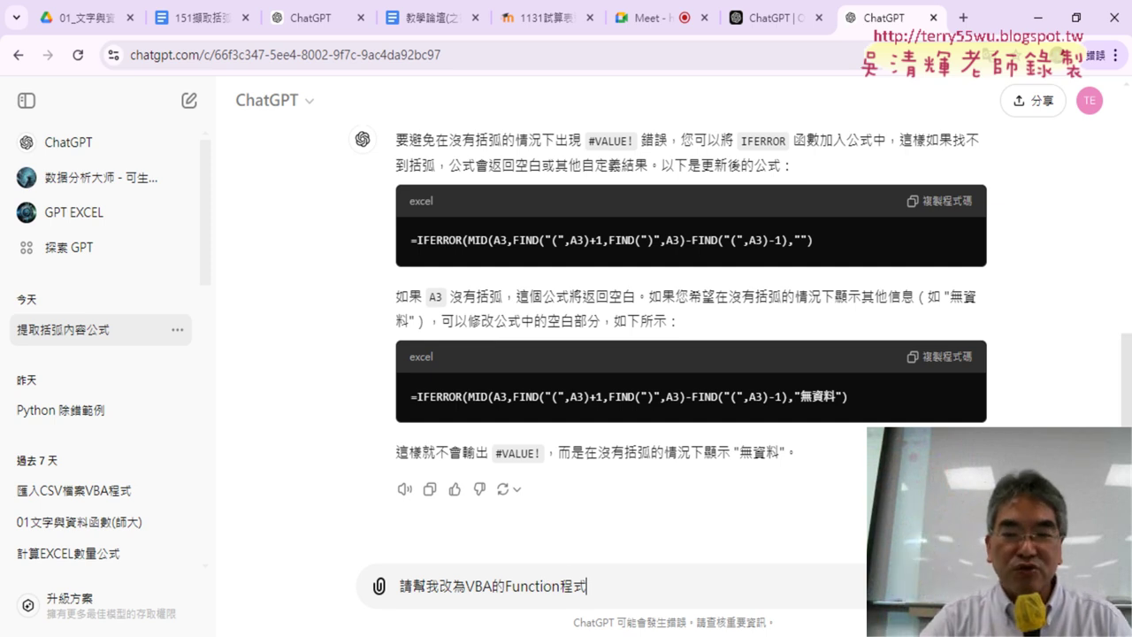
key("Return")
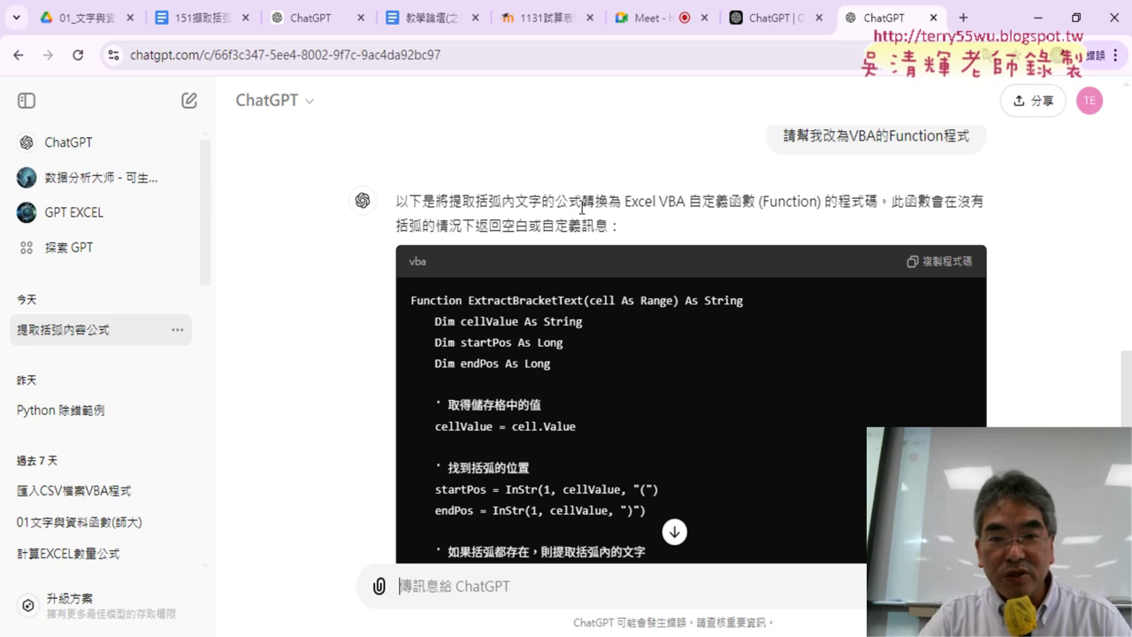
left_click_drag(582, 201, 516, 201)
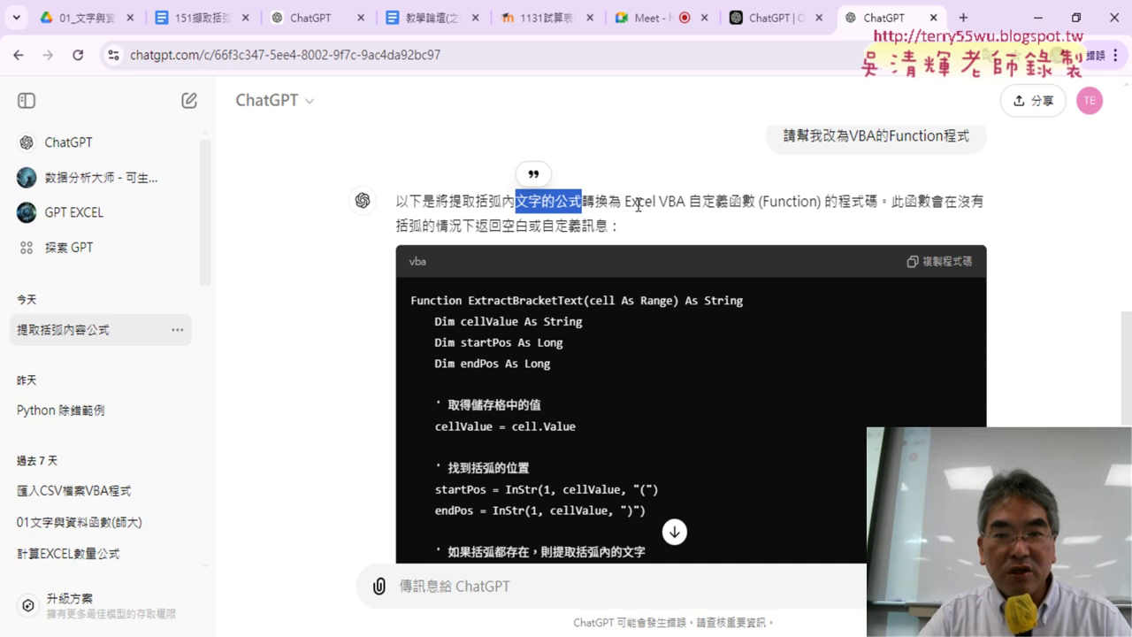
left_click_drag(688, 202, 756, 201)
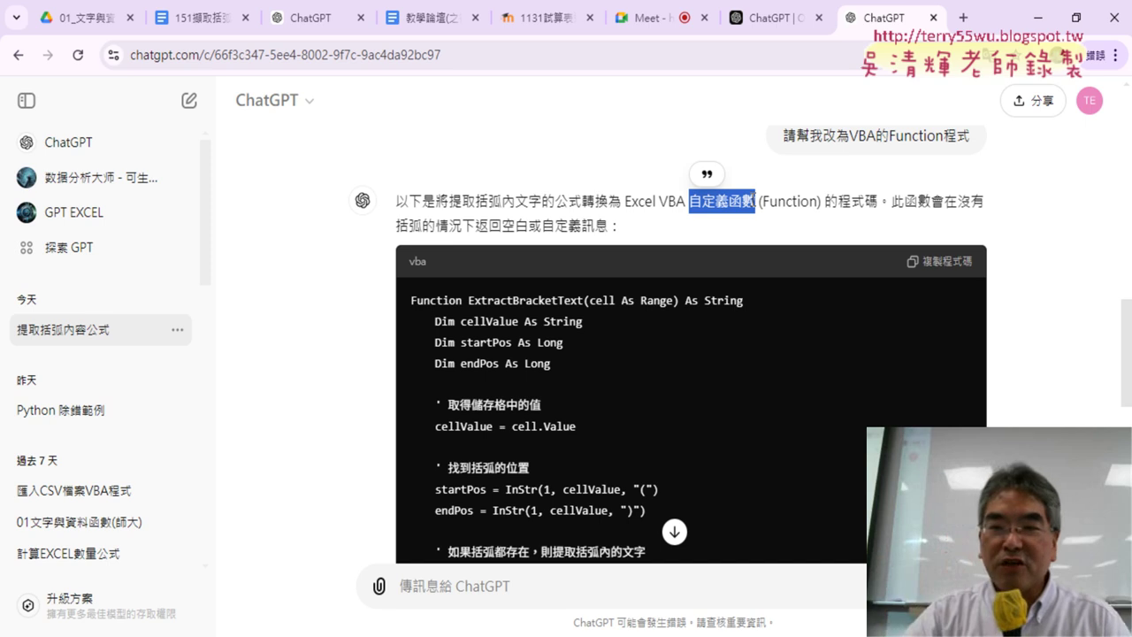
left_click_drag(761, 203, 817, 204)
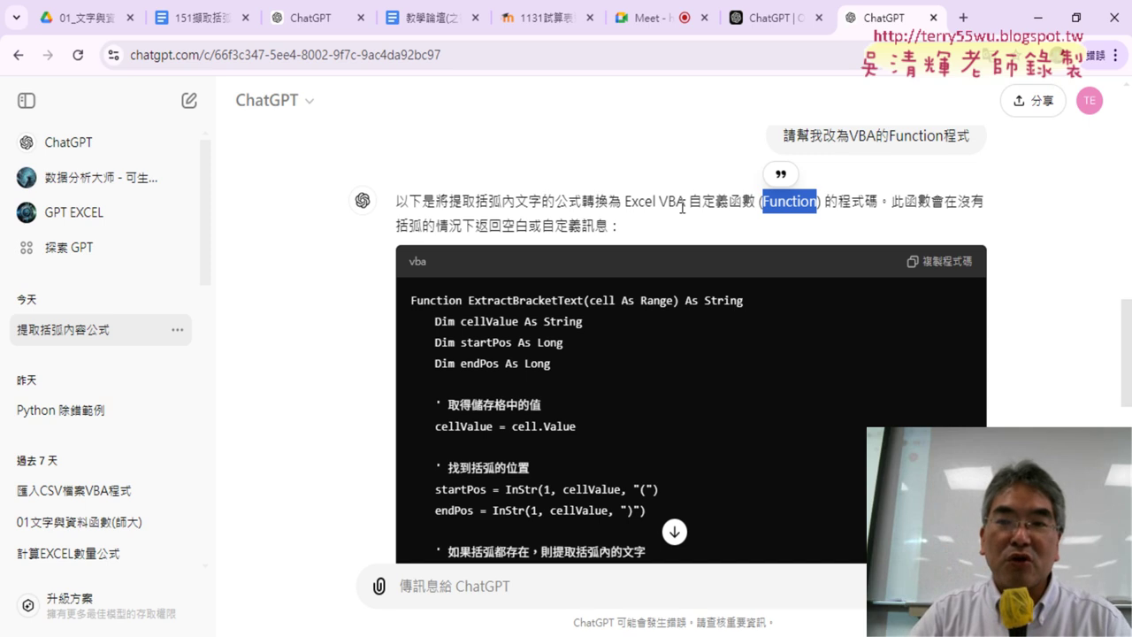
mouse_move(892, 204)
left_mouse_down()
mouse_move(983, 202)
mouse_move(441, 219)
mouse_move(614, 230)
left_mouse_up()
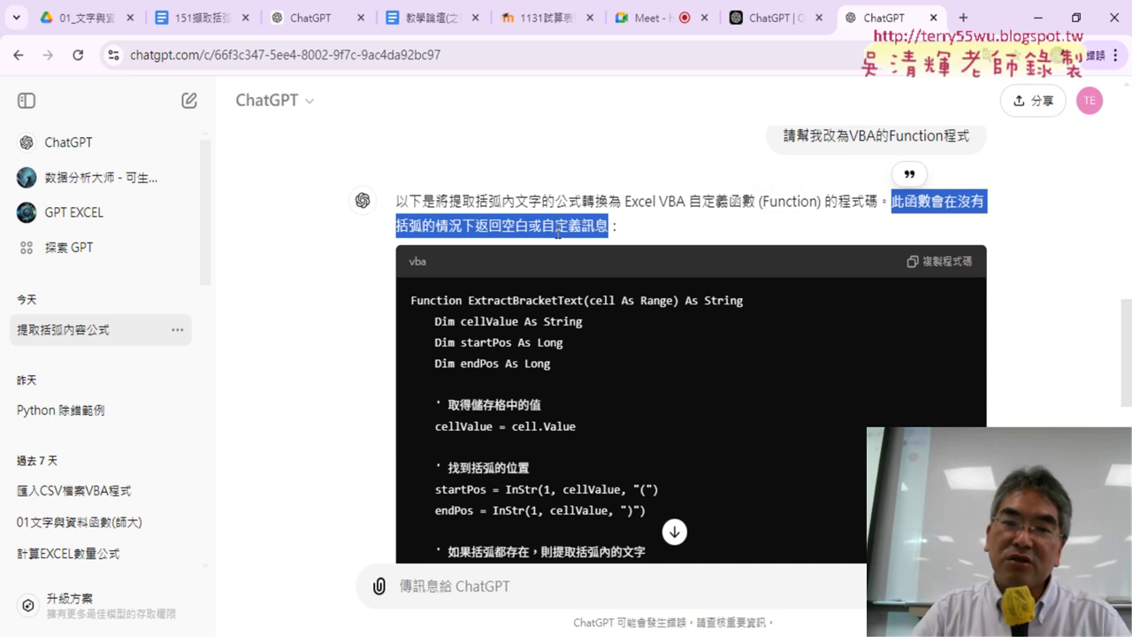
left_click(509, 228)
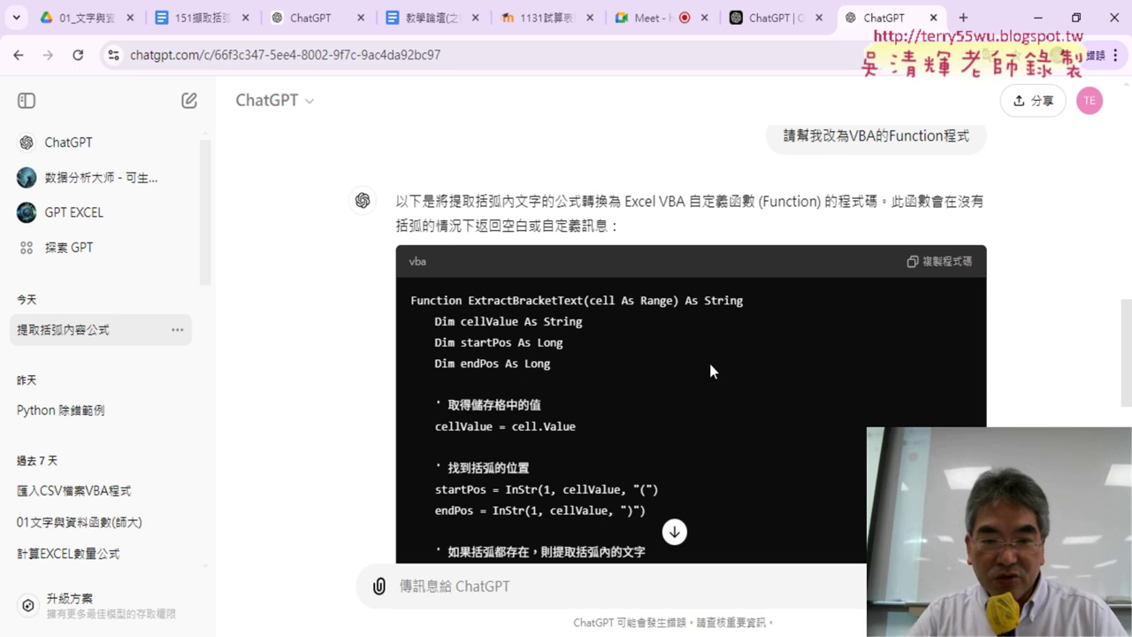
scroll(721, 353, "down", 3)
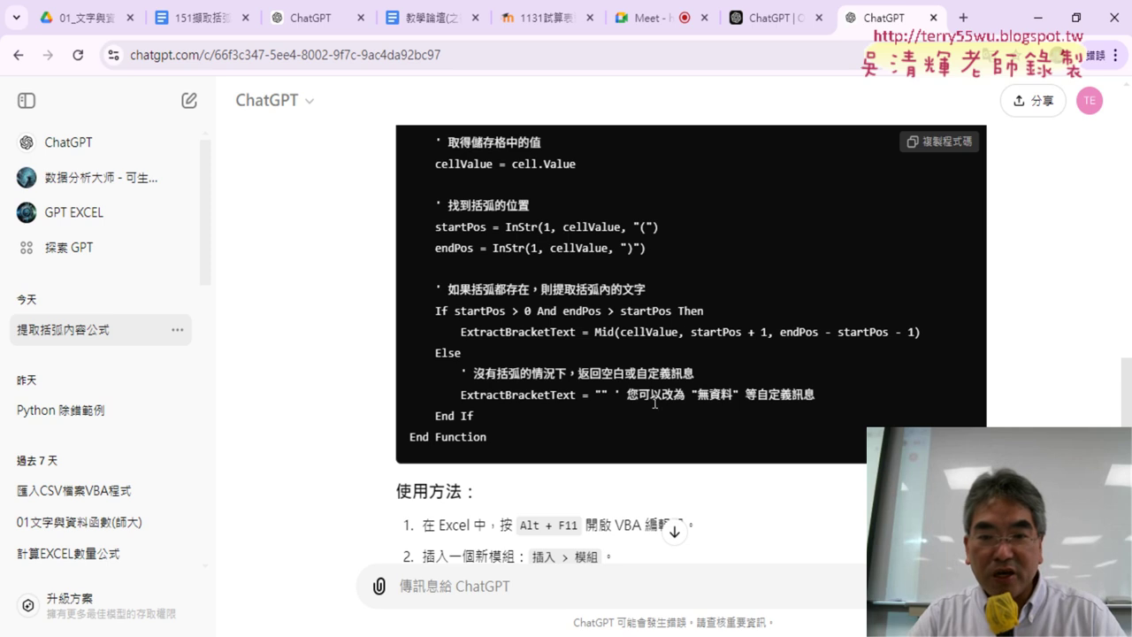
Copy the ExtractBracketText VBA function code from ChatGPT's answer
left_click_drag(626, 394, 812, 400)
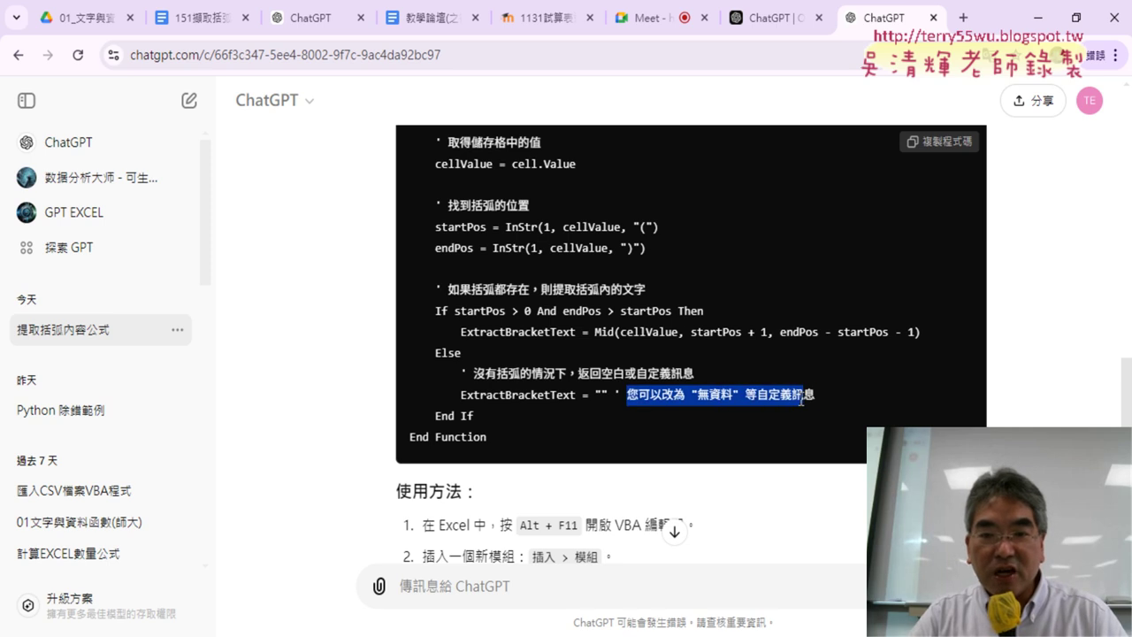
scroll(807, 399, "up", 2)
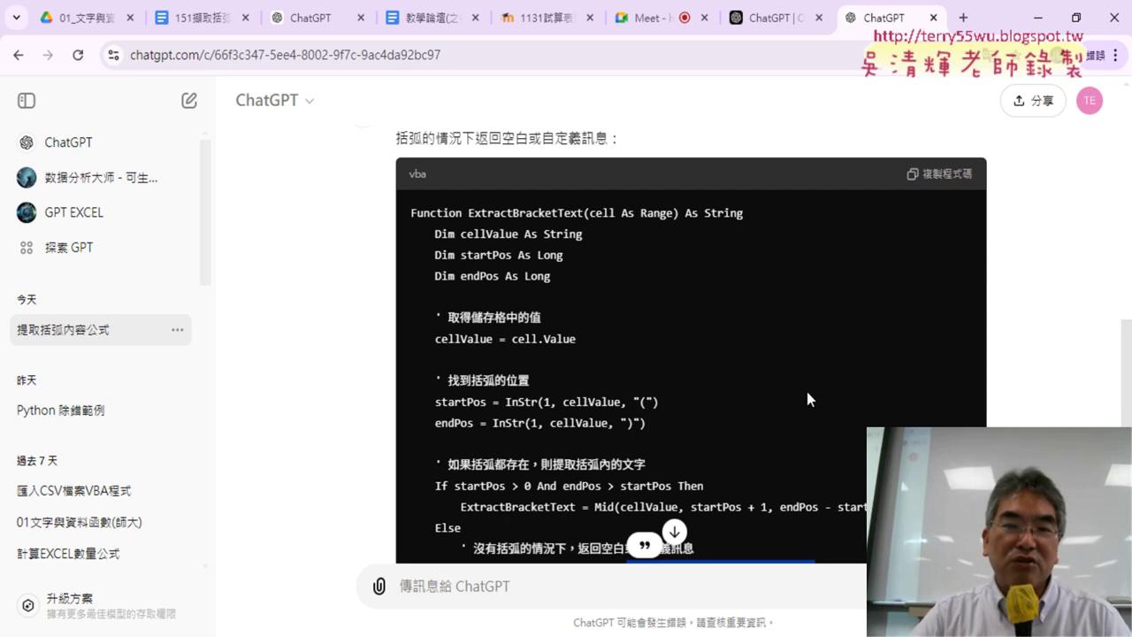
left_click(939, 185)
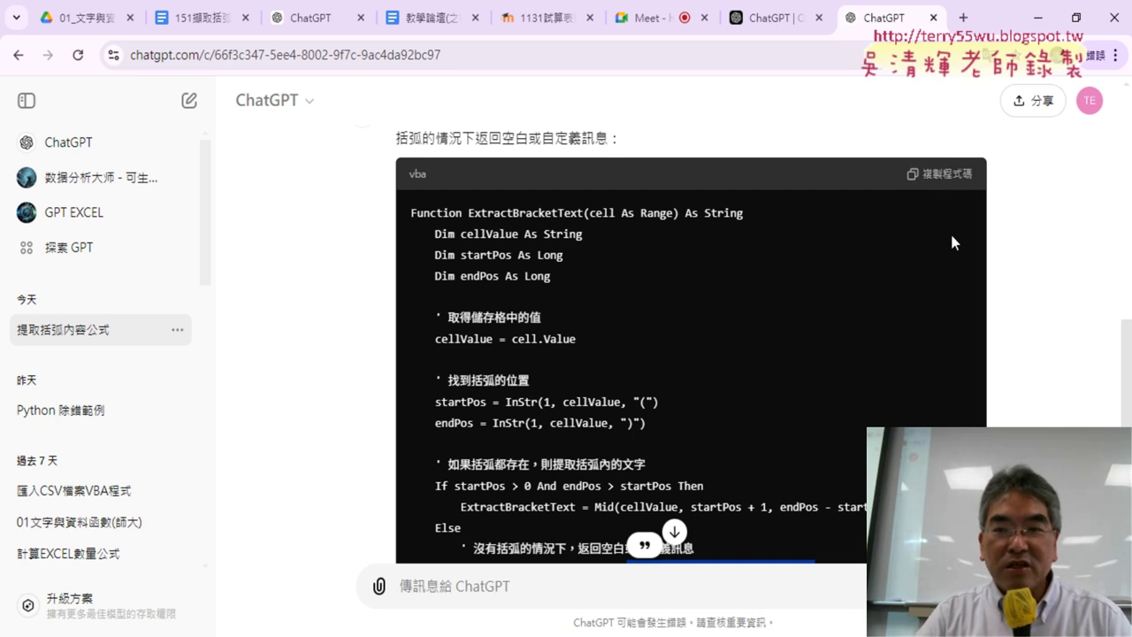
Read the usage steps, noting Alt + F11 for the VBA editor, and return to Excel
scroll(1052, 274, "down", 3)
scroll(1053, 275, "down", 2)
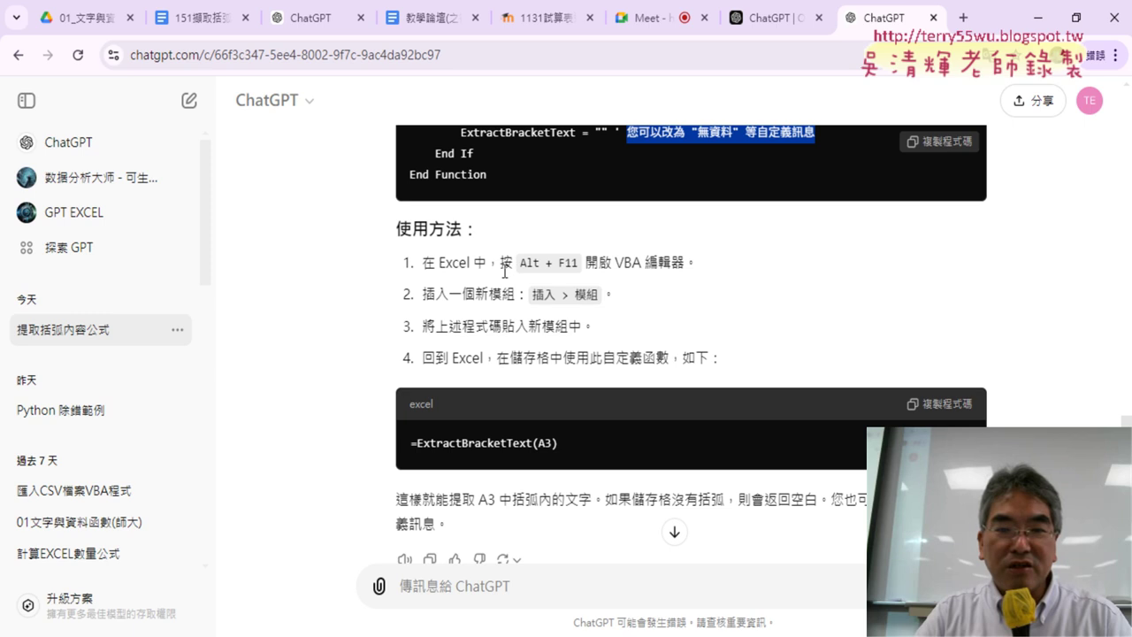
left_click_drag(518, 263, 583, 262)
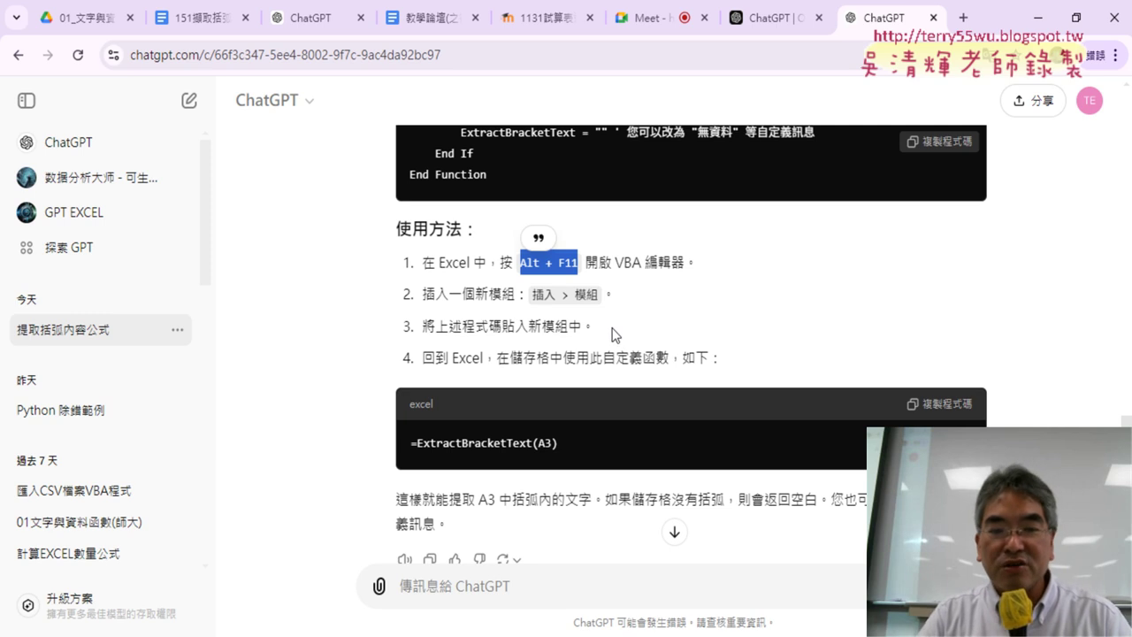
key("alt+Tab")
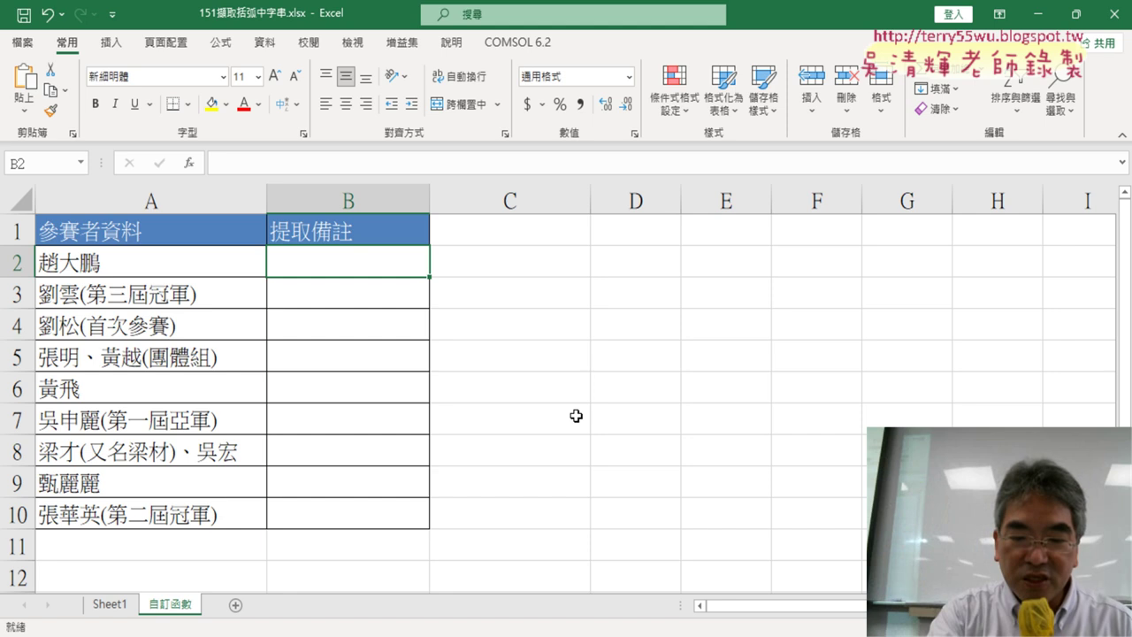
Open the VBA editor with Alt+F11 and shrink its window to reveal the worksheet
key("alt")
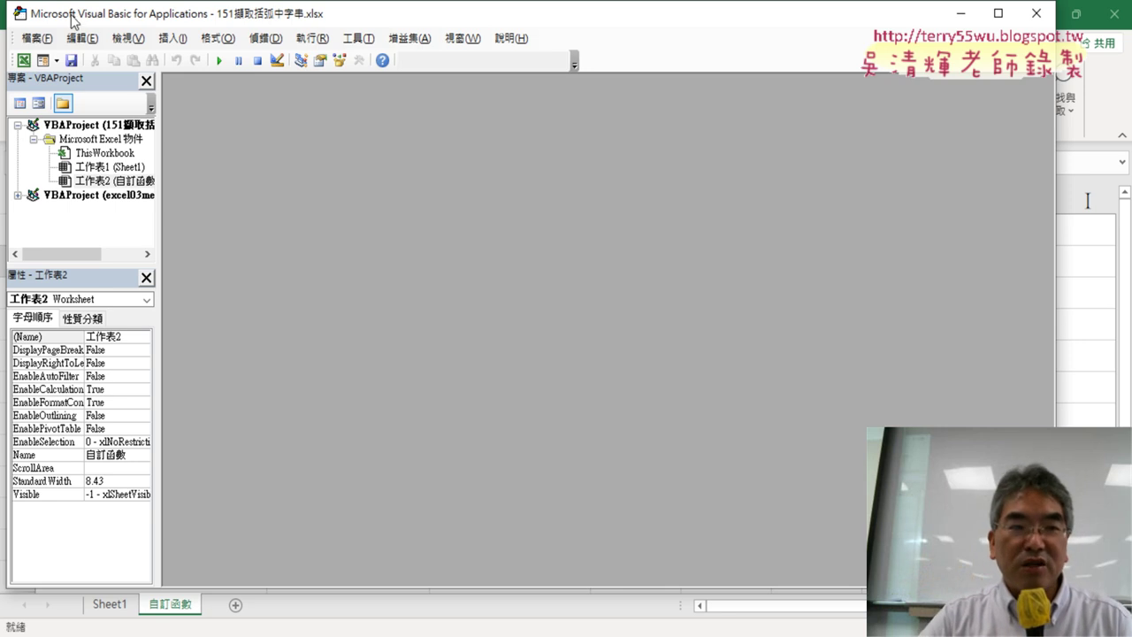
mouse_move(6, 6)
left_mouse_down()
mouse_move(314, 144)
mouse_move(229, 29)
left_mouse_up()
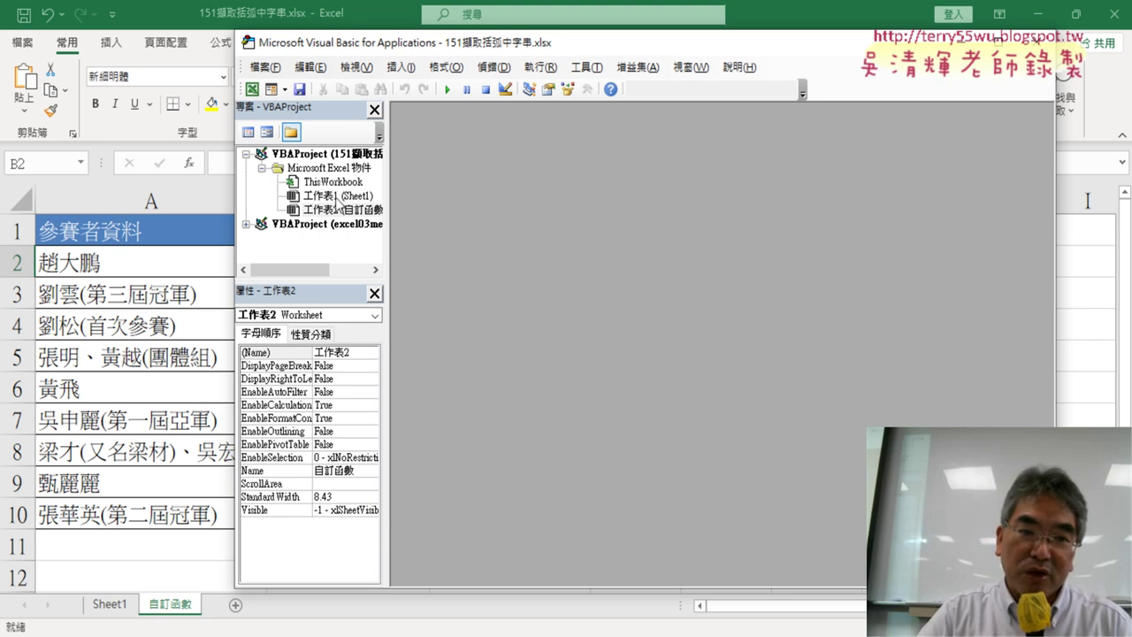
Insert Module1 into the workbook project and paste the ExtractBracketText function code
right_click(315, 196)
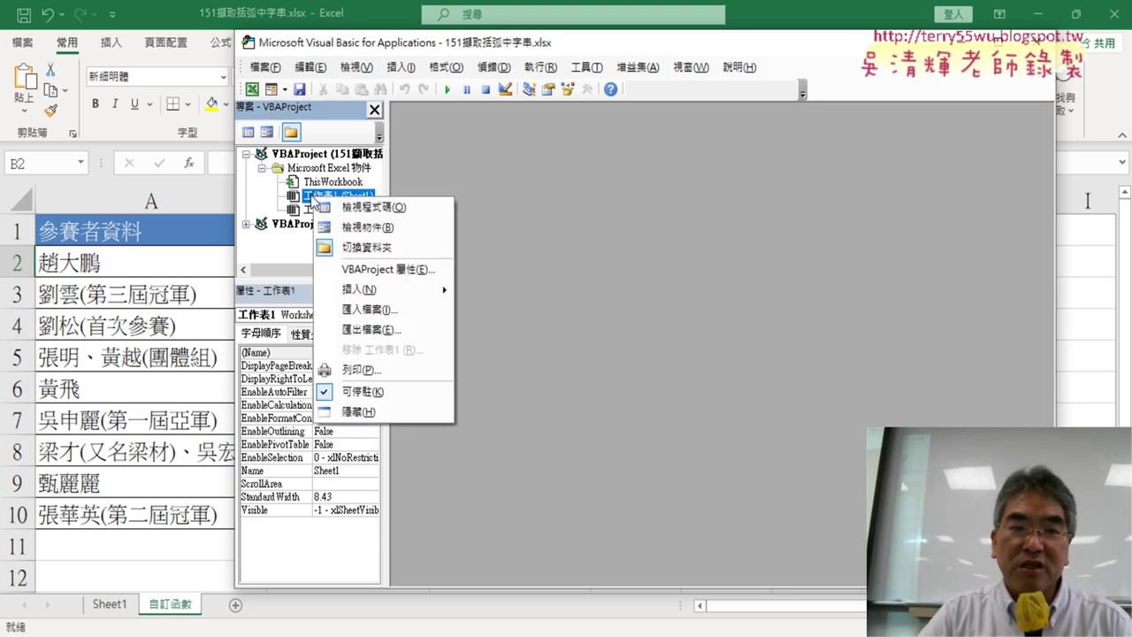
mouse_move(384, 289)
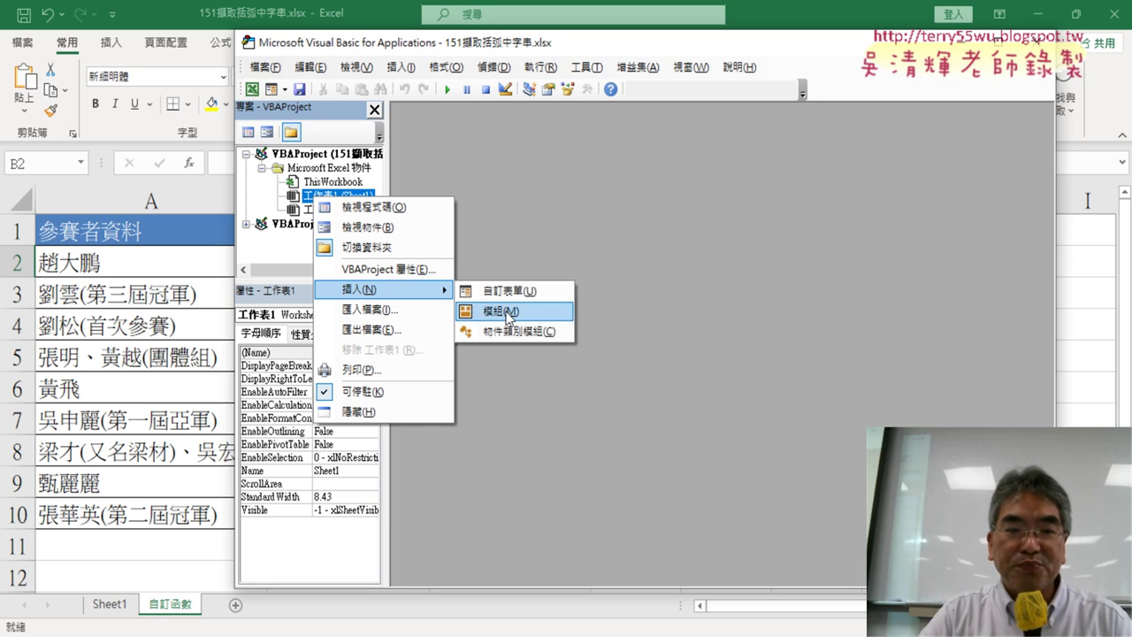
left_click(510, 315)
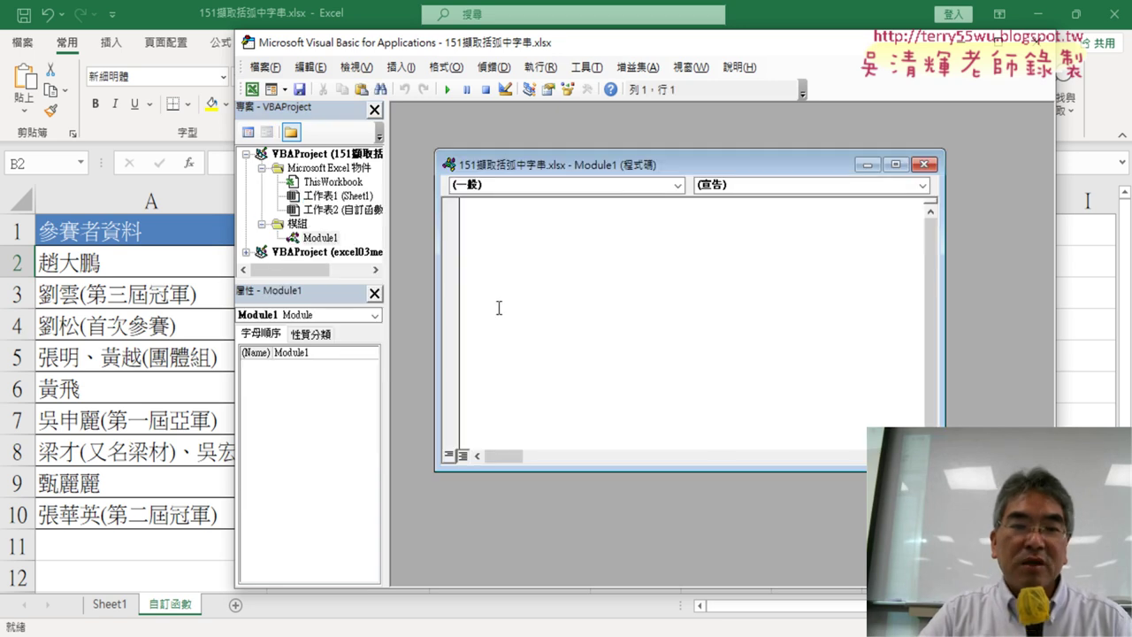
right_click(546, 228)
left_click(588, 277)
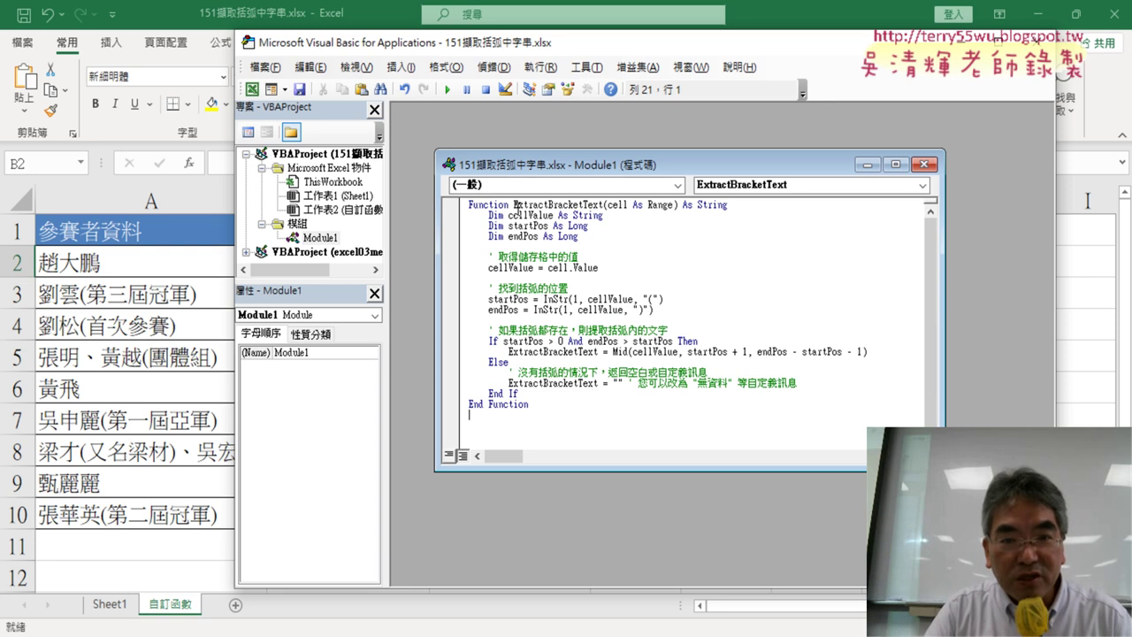
Highlight the ExtractBracketText function name, then go back to Excel and select B2
left_click_drag(514, 205, 590, 205)
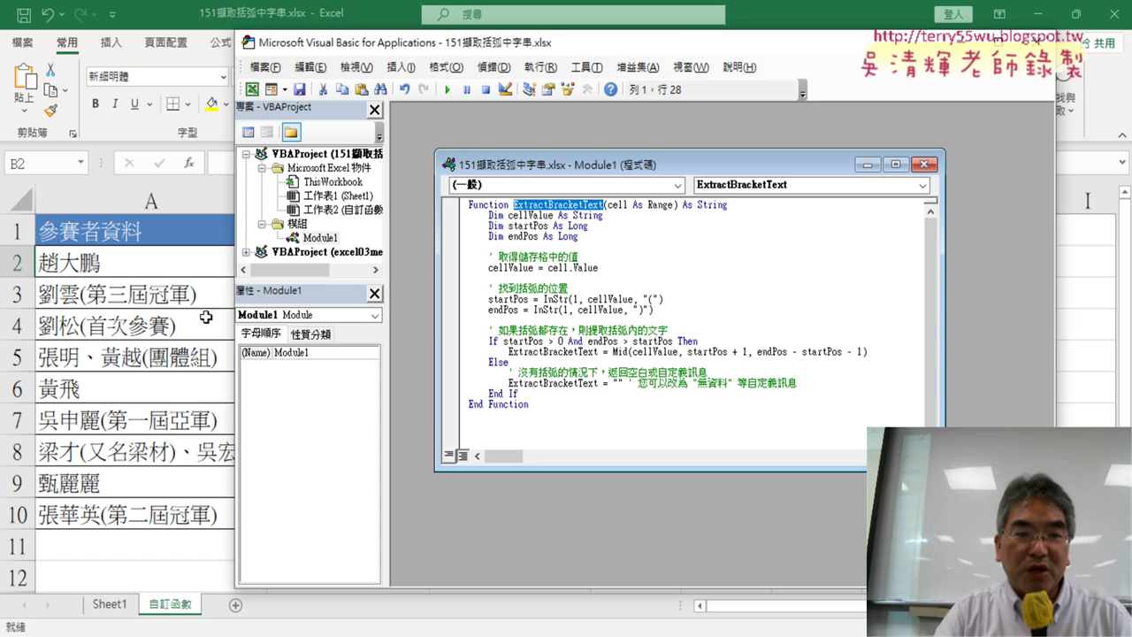
left_click(130, 257)
left_click(377, 261)
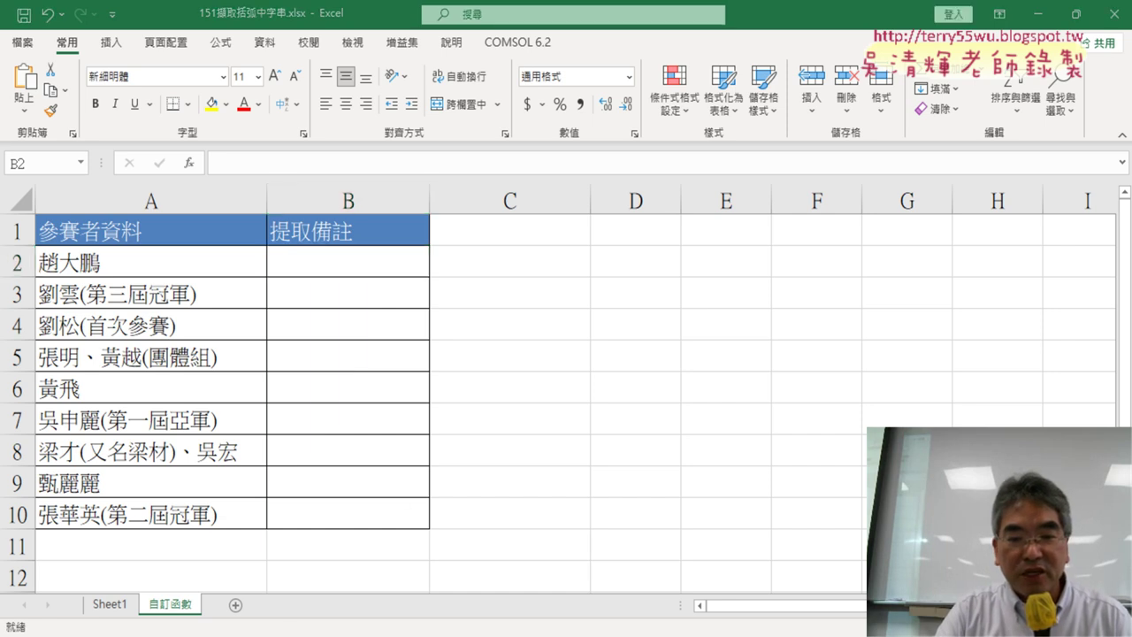
left_click(685, 579)
left_click_drag(618, 43, 762, 52)
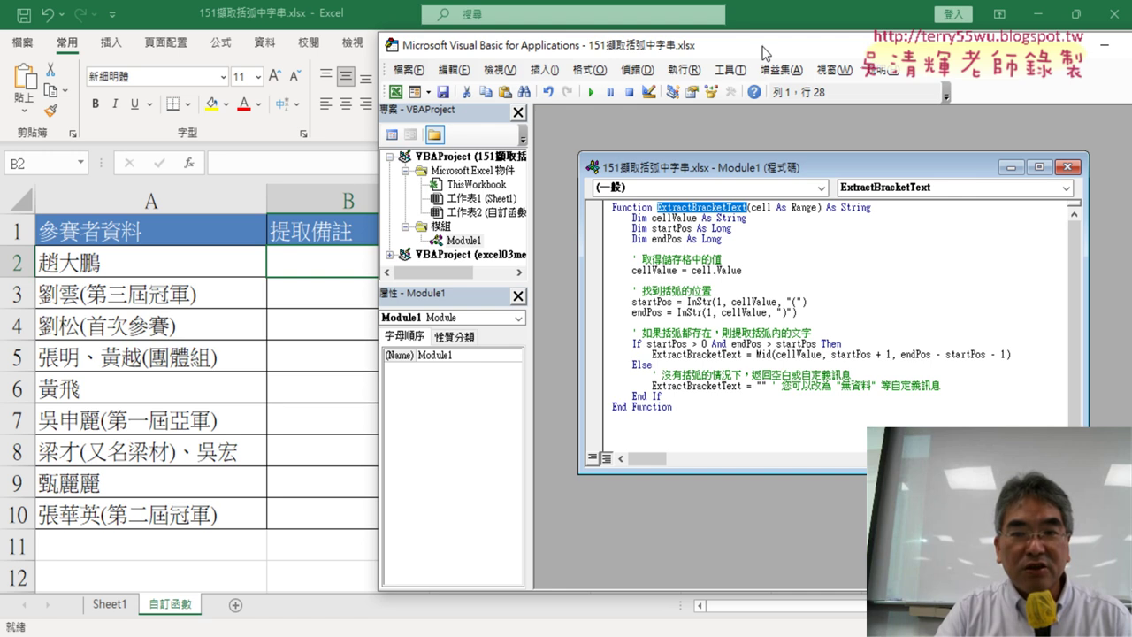
double_click(798, 170)
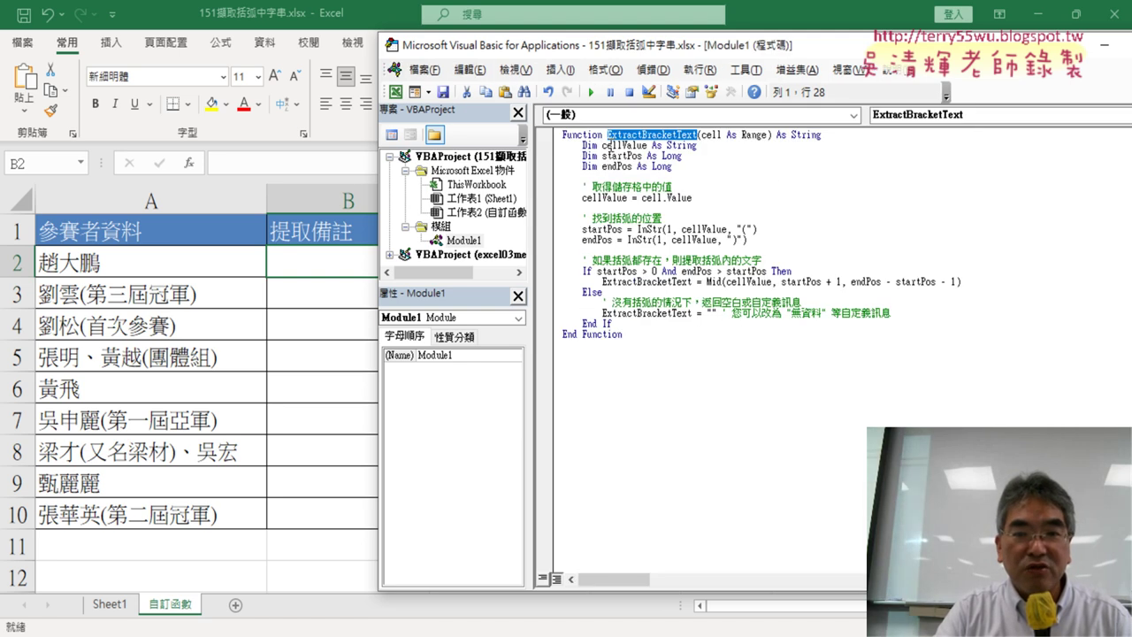
left_click_drag(603, 135, 561, 135)
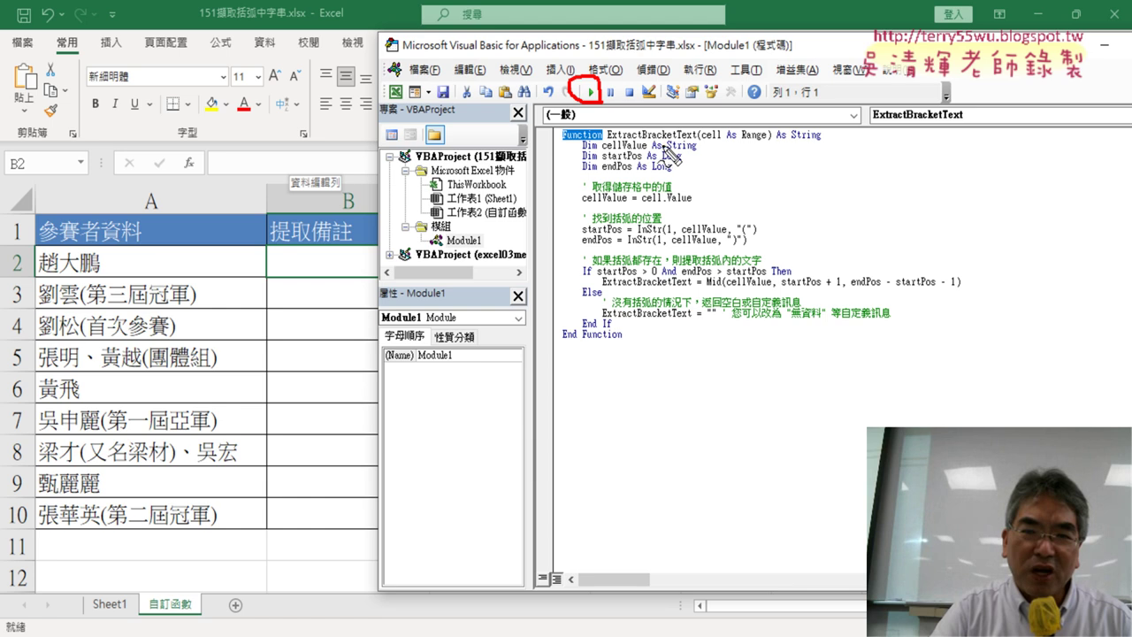
mouse_move(663, 148)
left_mouse_down()
mouse_move(617, 104)
mouse_move(628, 88)
left_mouse_up()
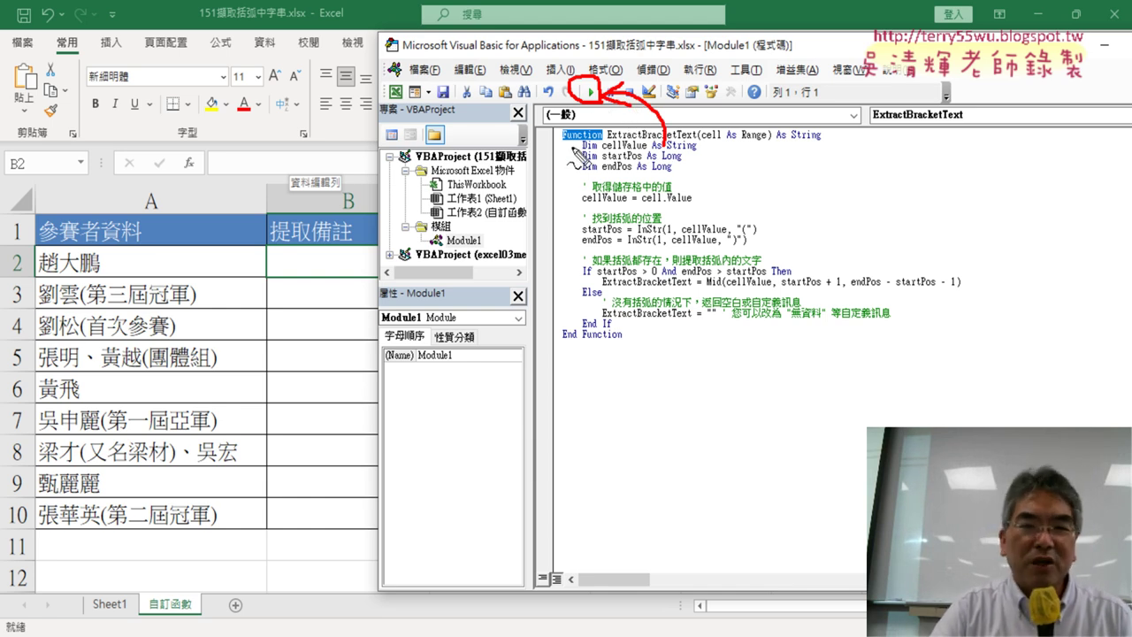
left_click_drag(564, 141, 605, 138)
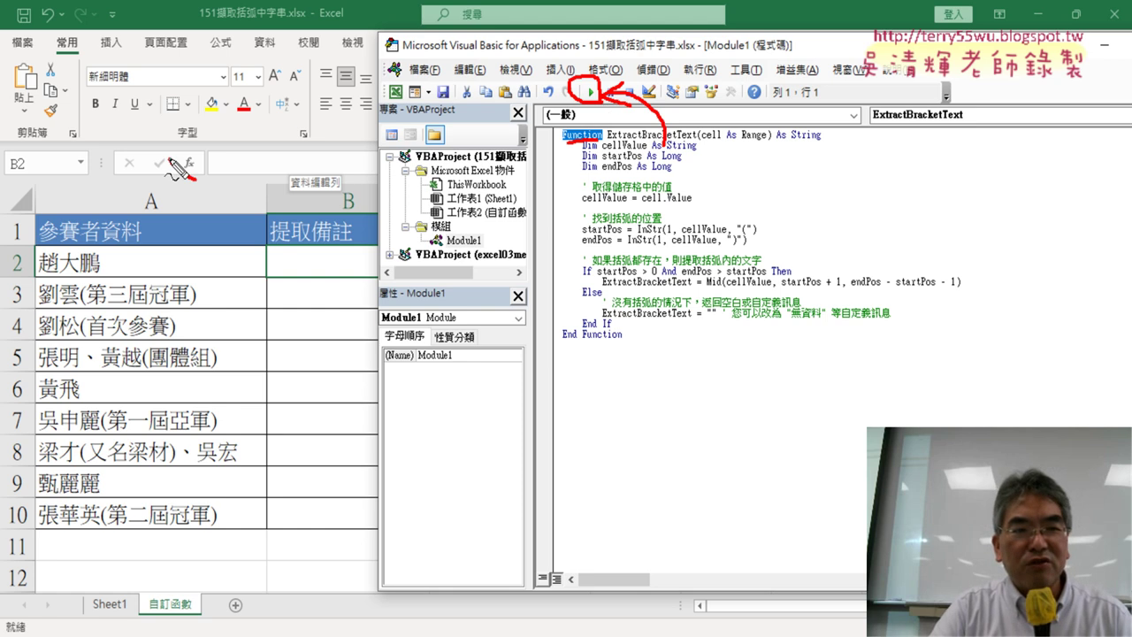
left_click_drag(173, 163, 198, 186)
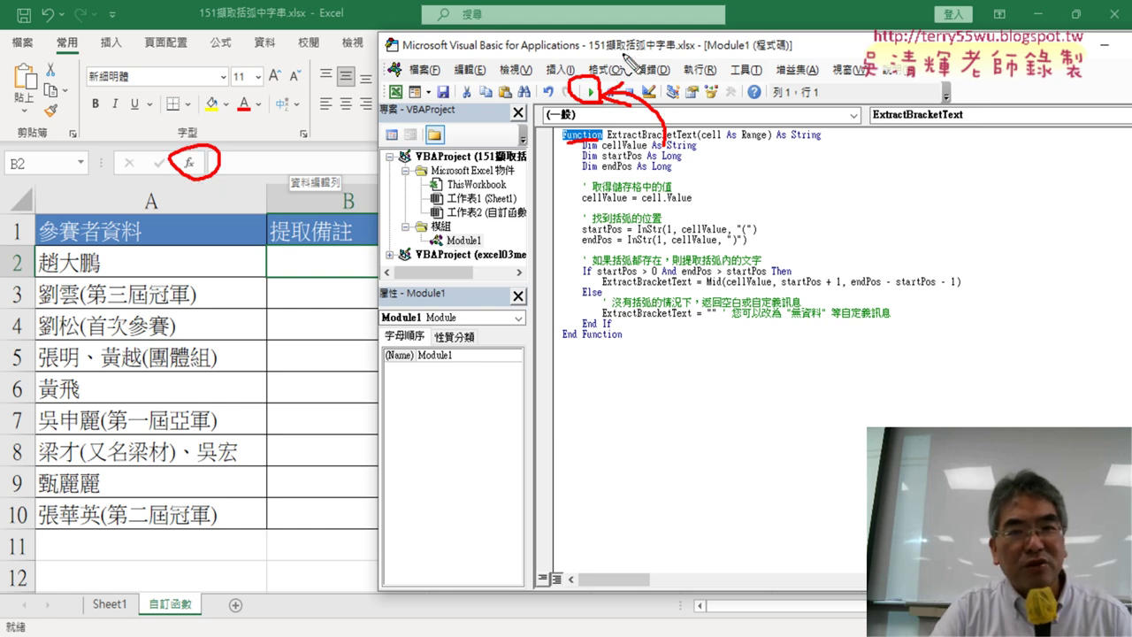
mouse_move(621, 55)
left_mouse_down()
mouse_move(603, 78)
mouse_move(623, 76)
left_mouse_up()
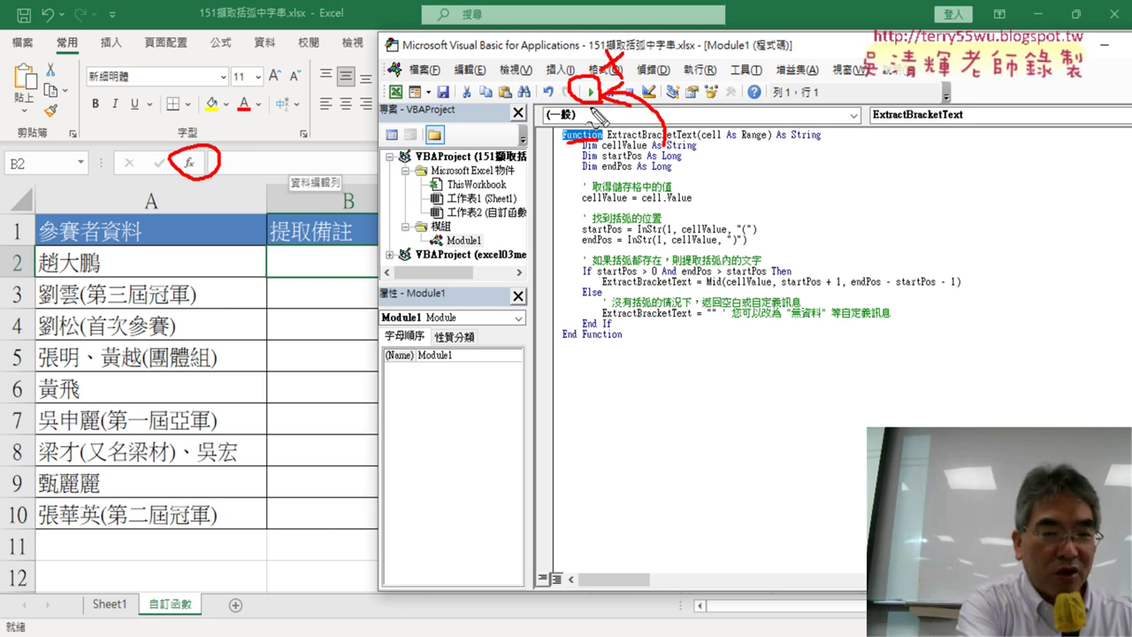
key("Escape")
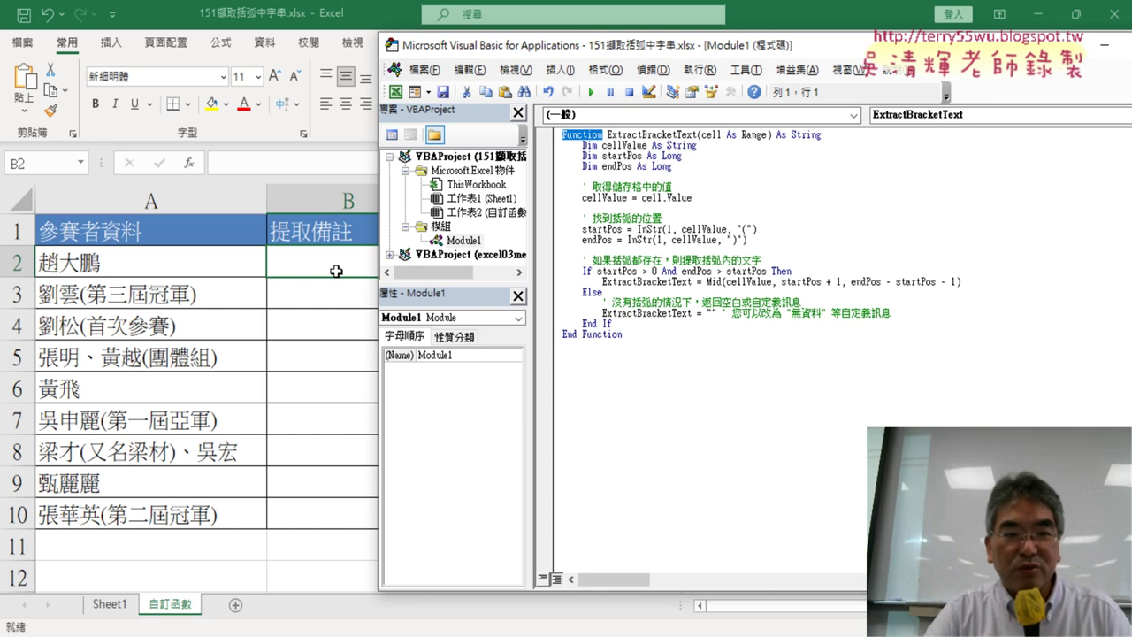
left_click(336, 267)
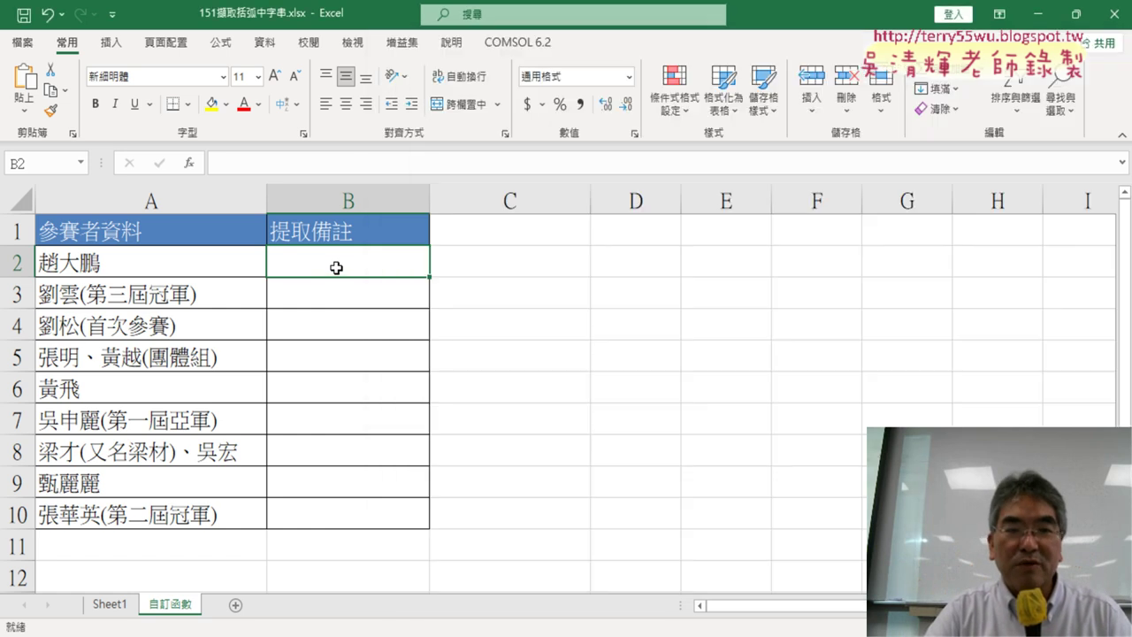
Insert the user-defined ExtractBracketText function into B2 with A2 as its Cell argument
left_click(189, 165)
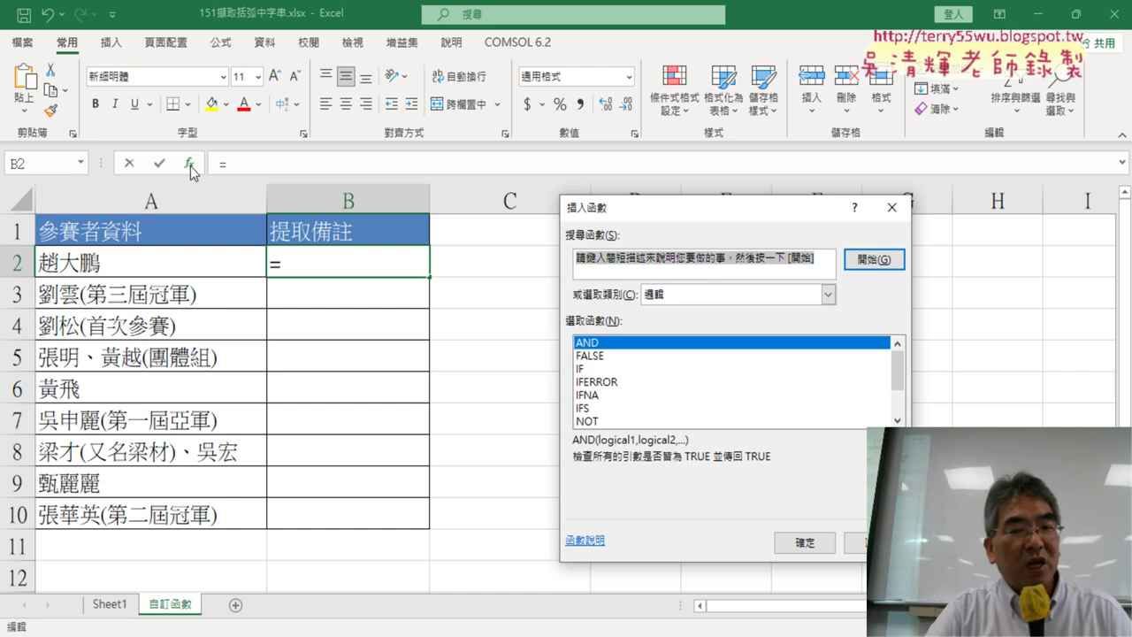
left_click(730, 297)
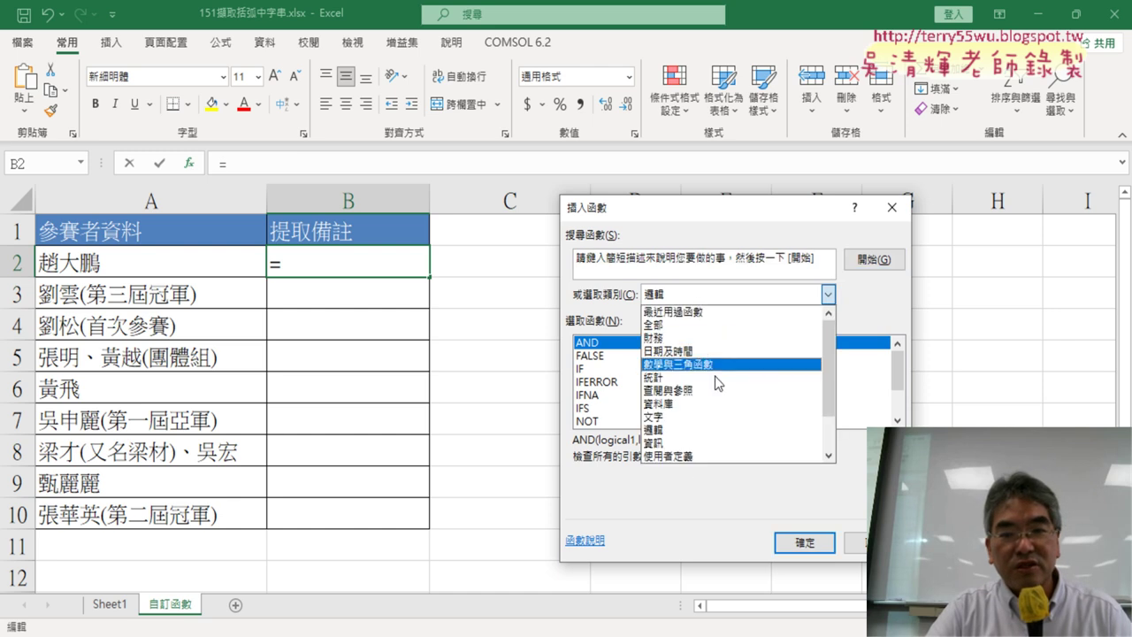
left_click(698, 456)
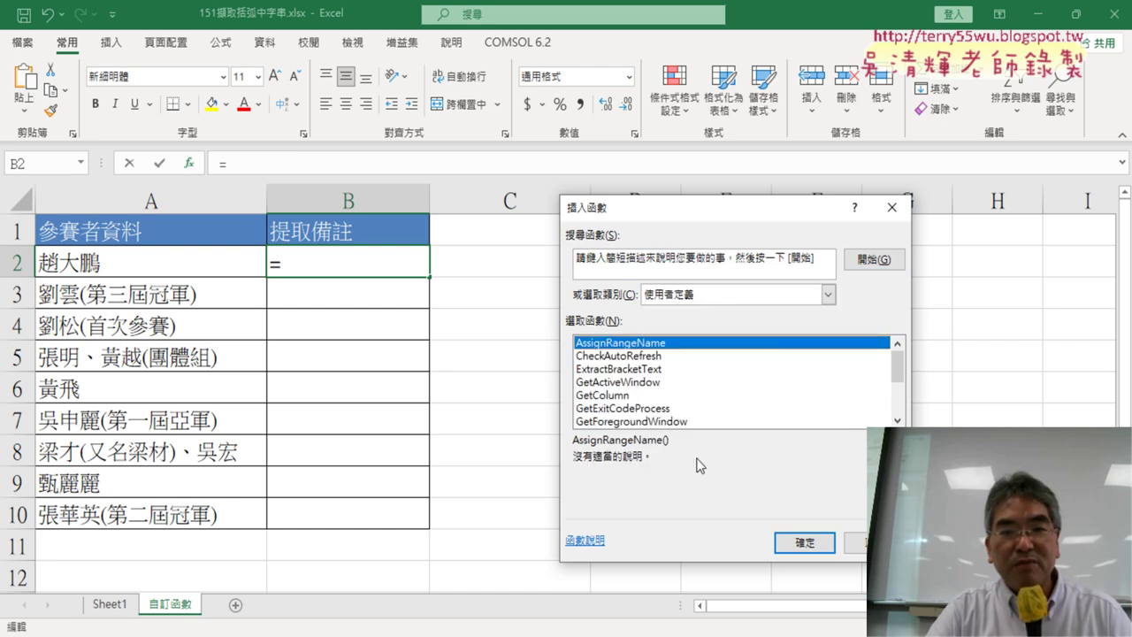
left_click(636, 370)
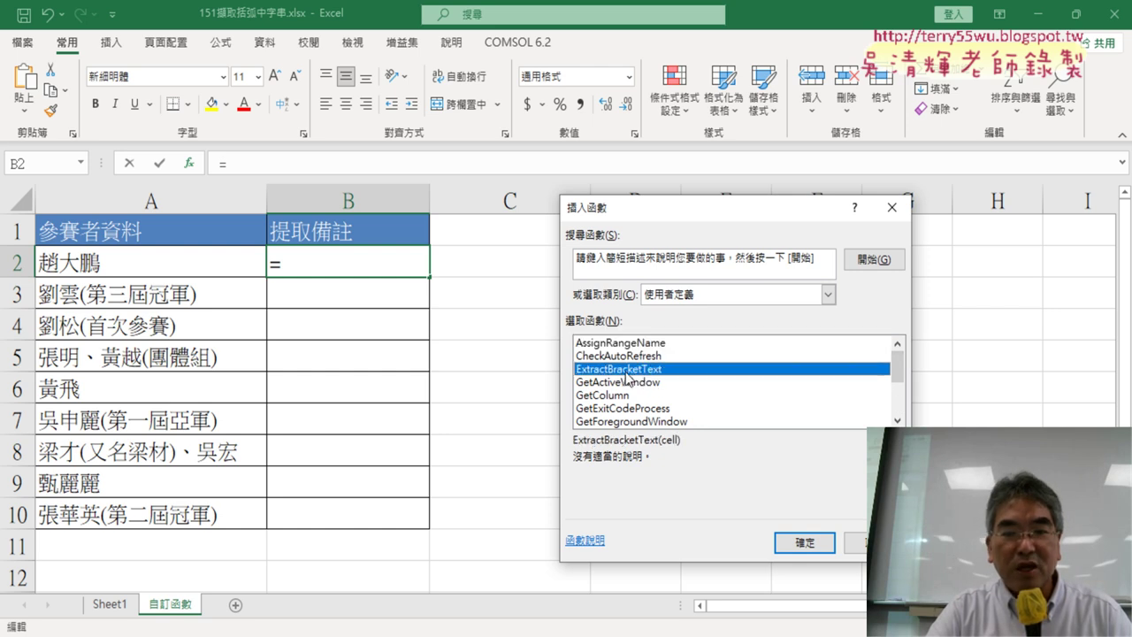
left_click(782, 539)
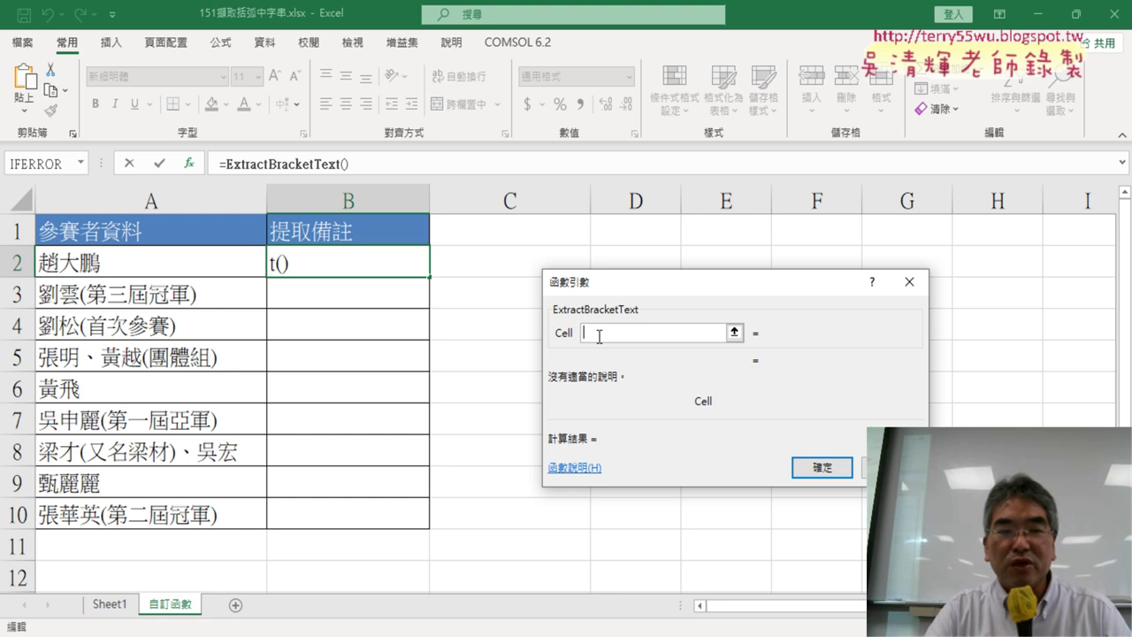
left_click(173, 268)
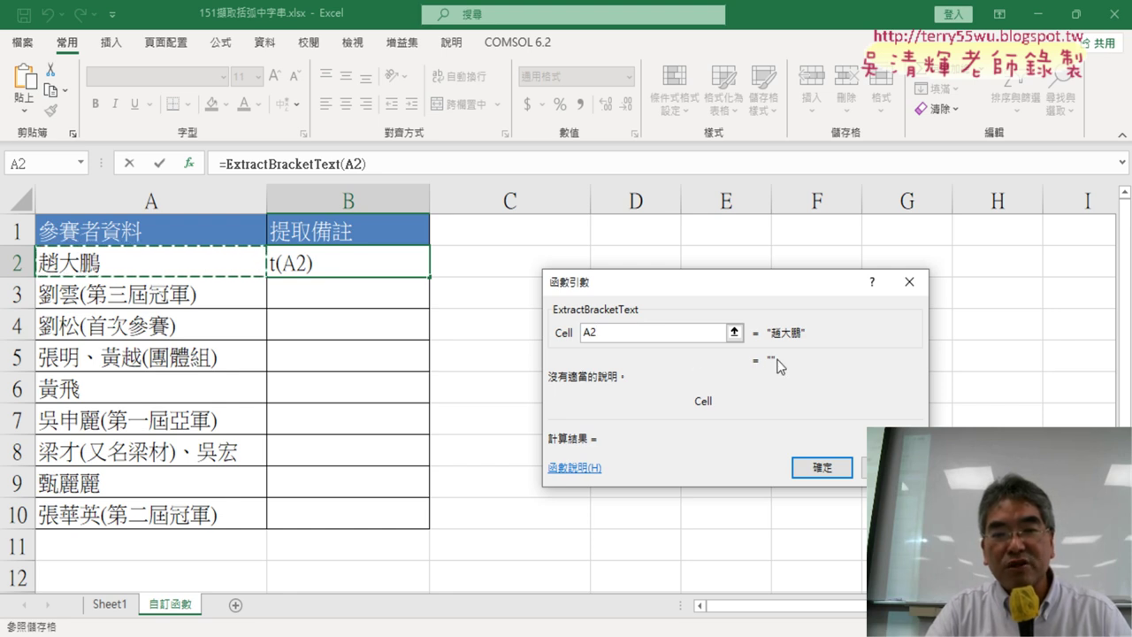
left_click(821, 469)
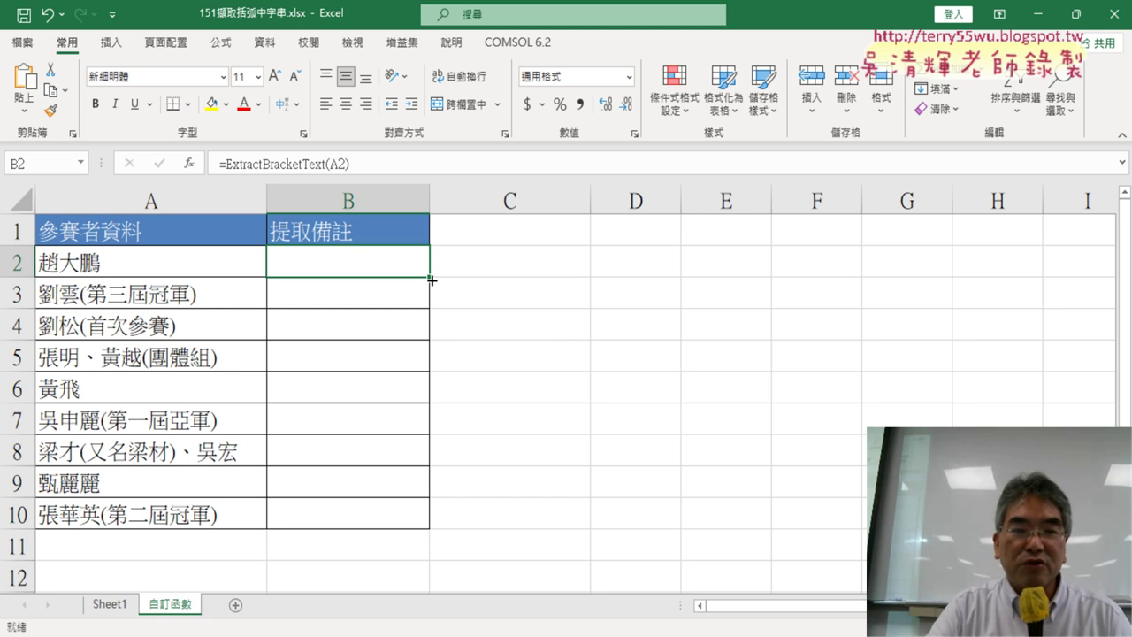
Fill the ExtractBracketText formula from B2 down to B10 to show bracketed notes like 第三屆冠軍
left_click_drag(430, 280, 431, 276)
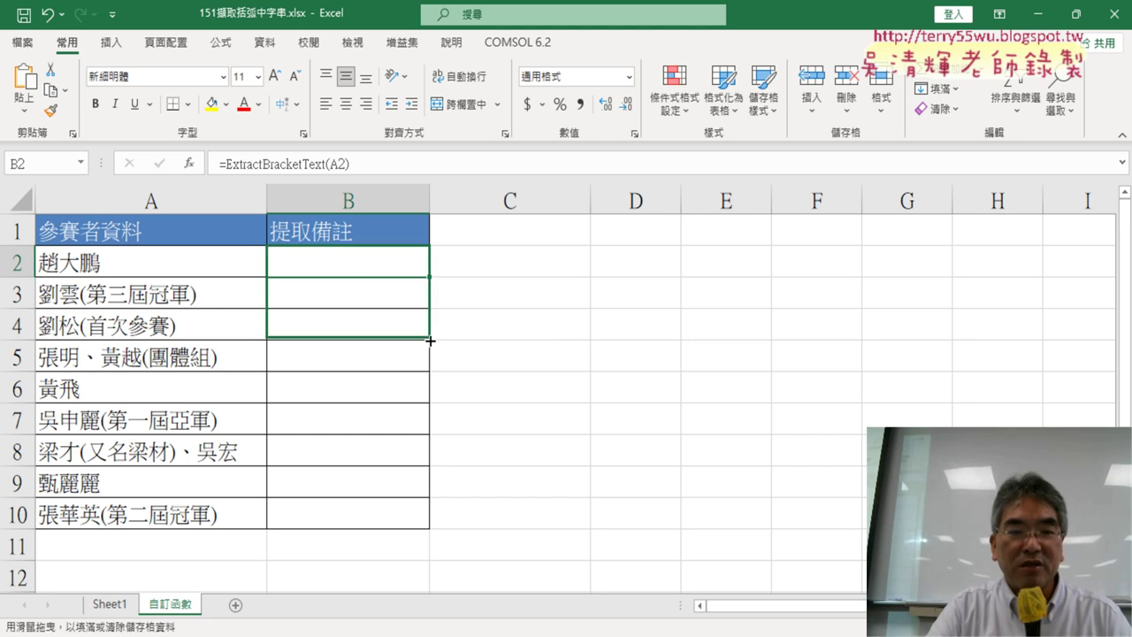
double_click(430, 275)
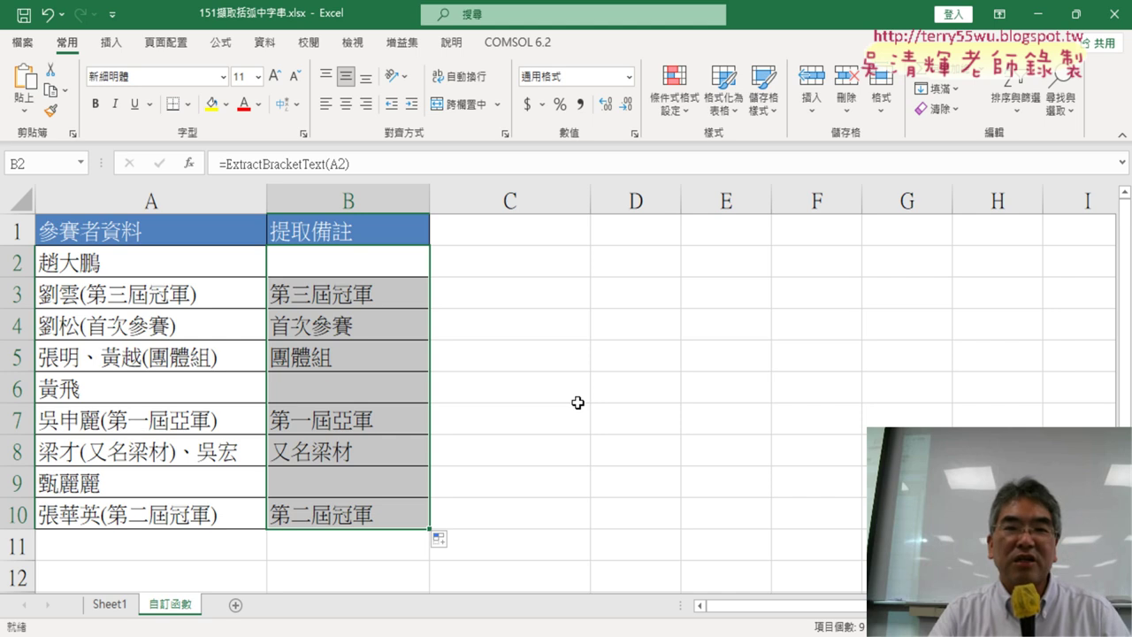
Rename the function header from ExtractBracketText to 括弧字串函數 and select the new name
left_click(677, 557)
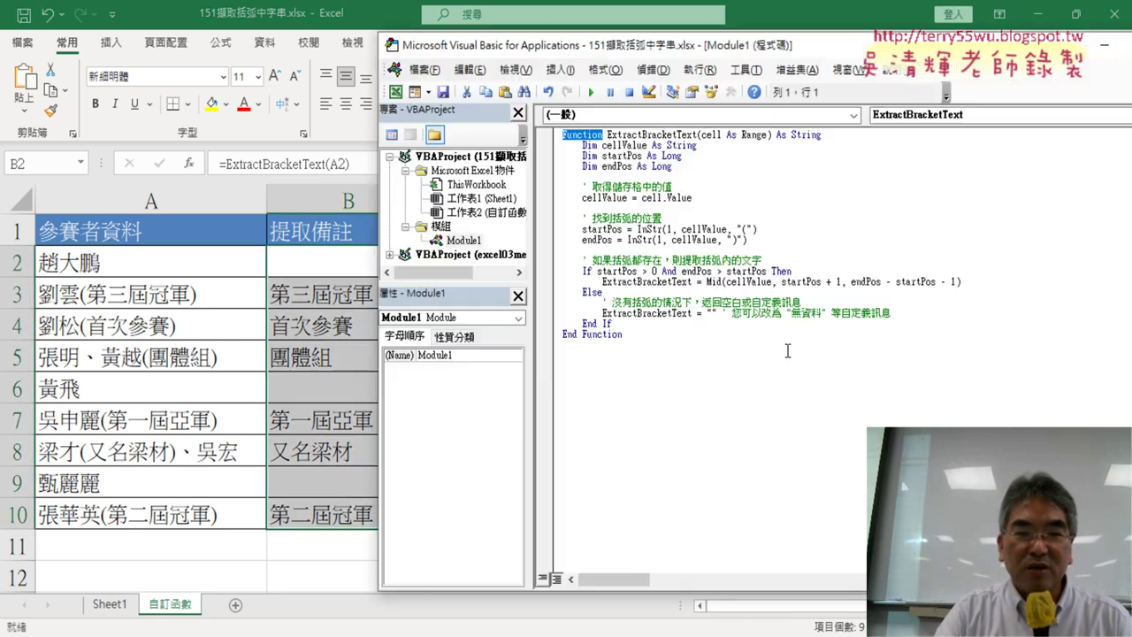
left_click(677, 174)
left_click_drag(607, 135, 701, 135)
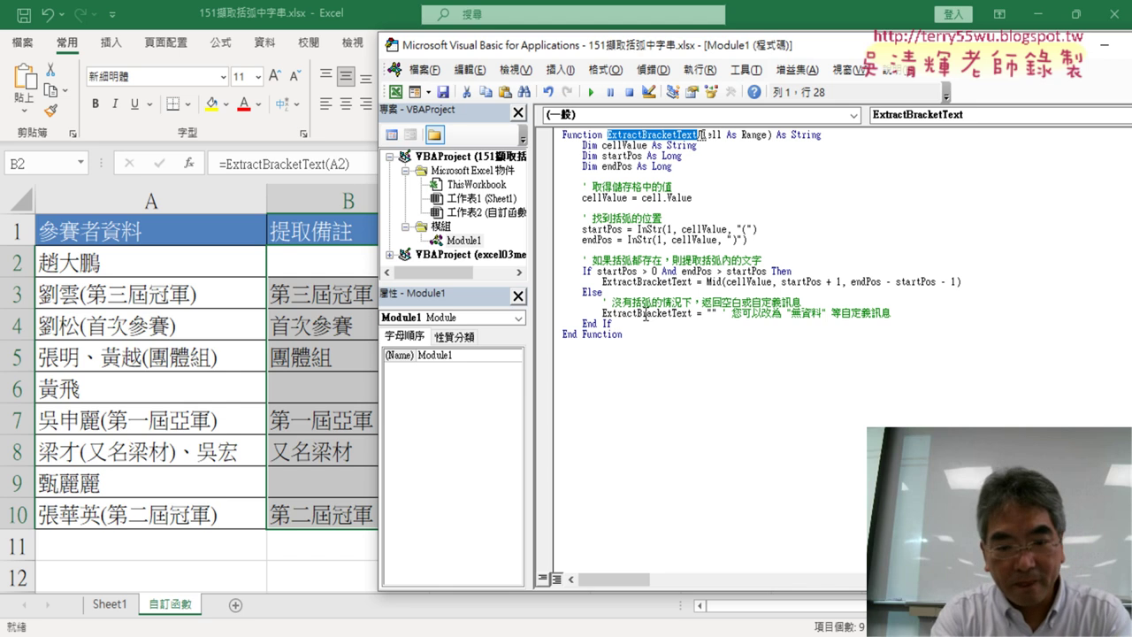
type("括弧")
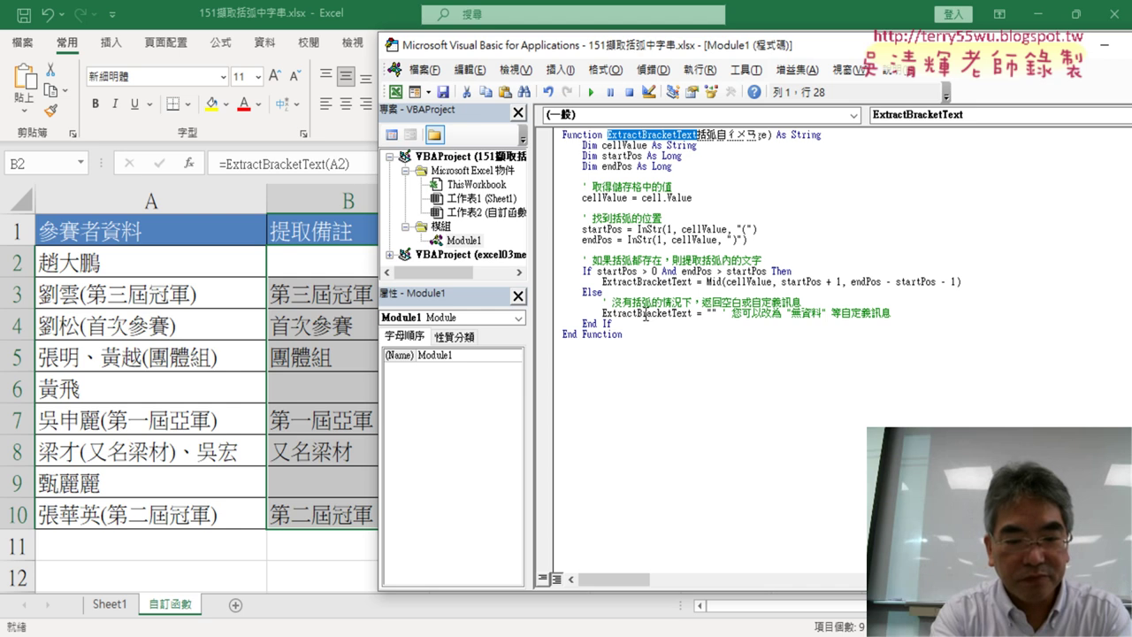
type("字串函數(cell As Ran")
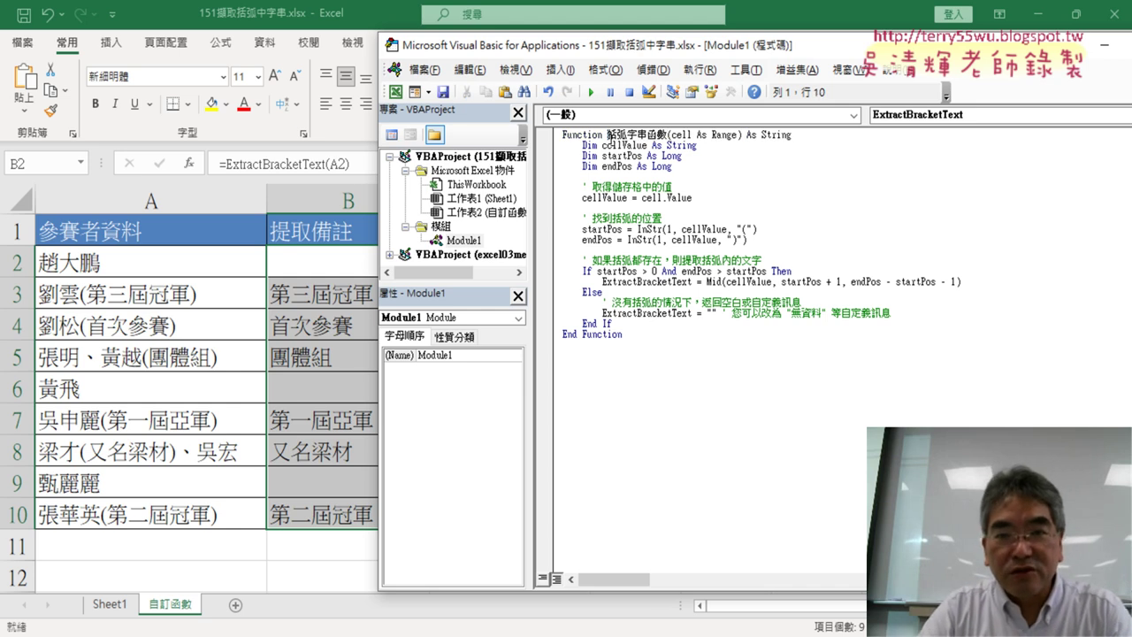
left_click_drag(609, 135, 668, 136)
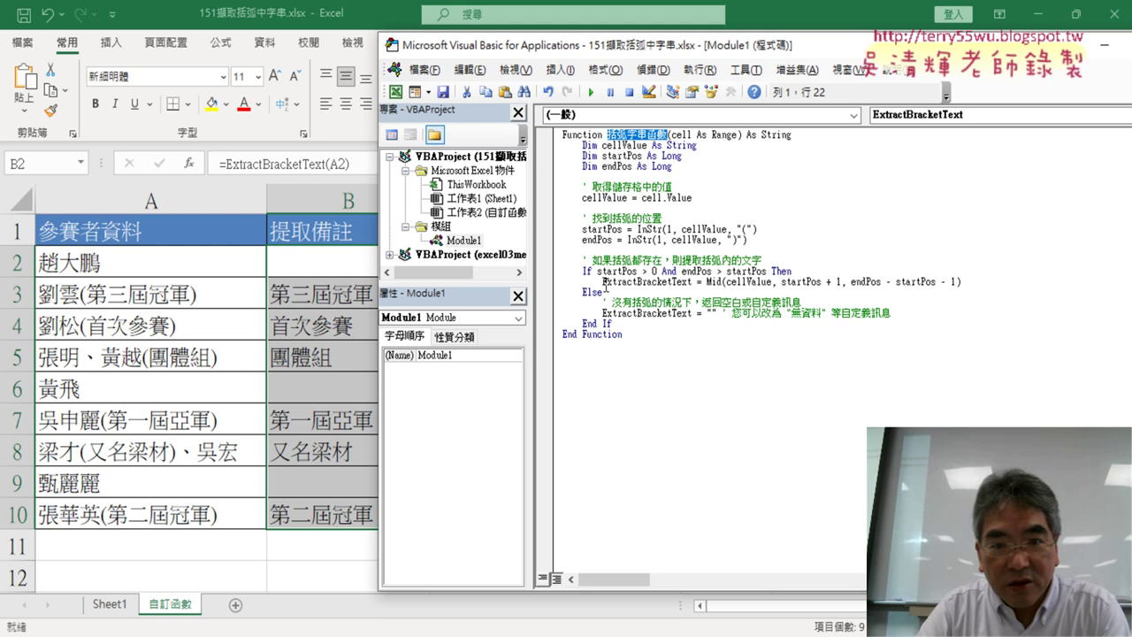
Replace ExtractBracketText with 括弧字串函數 in both return-value assignments
left_click_drag(602, 282, 677, 281)
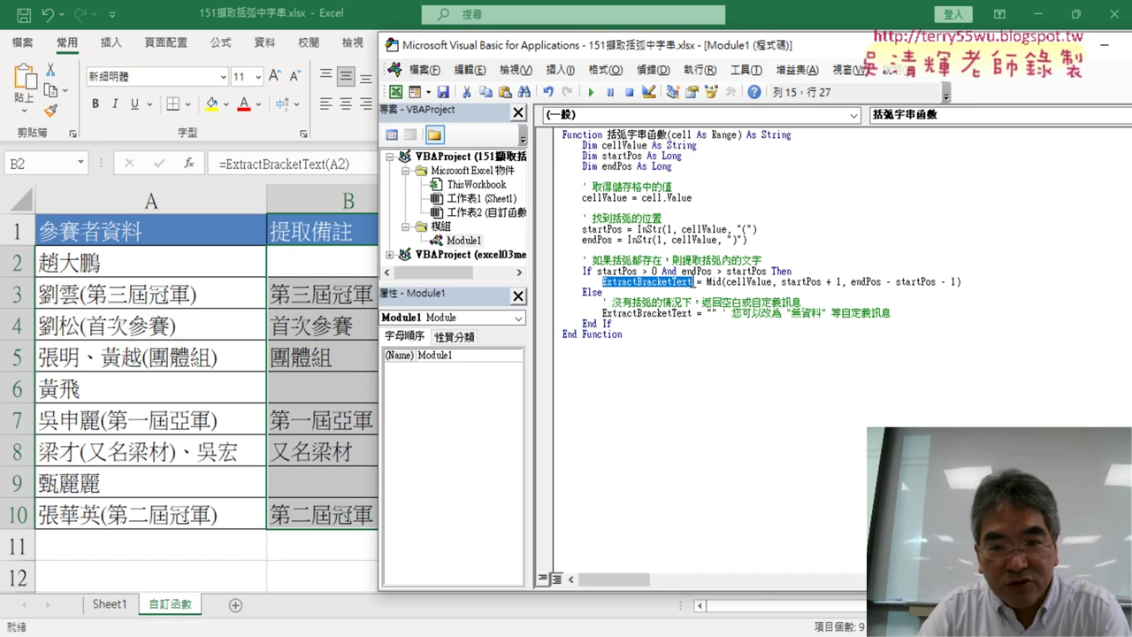
key("ctrl+v")
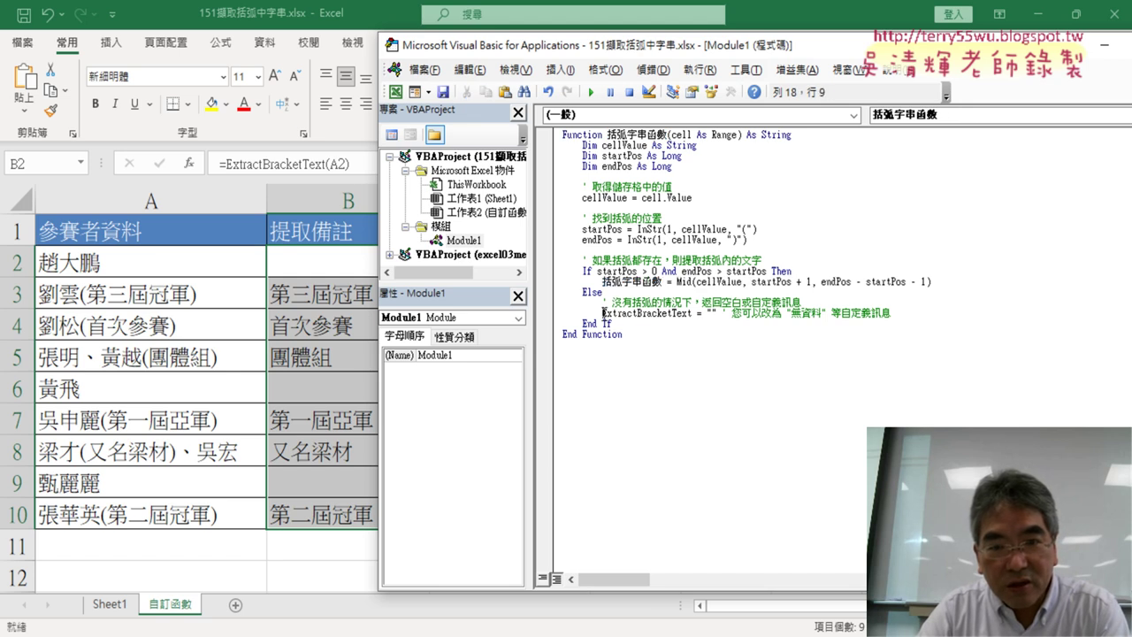
left_click_drag(603, 312, 694, 319)
key("ctrl+v")
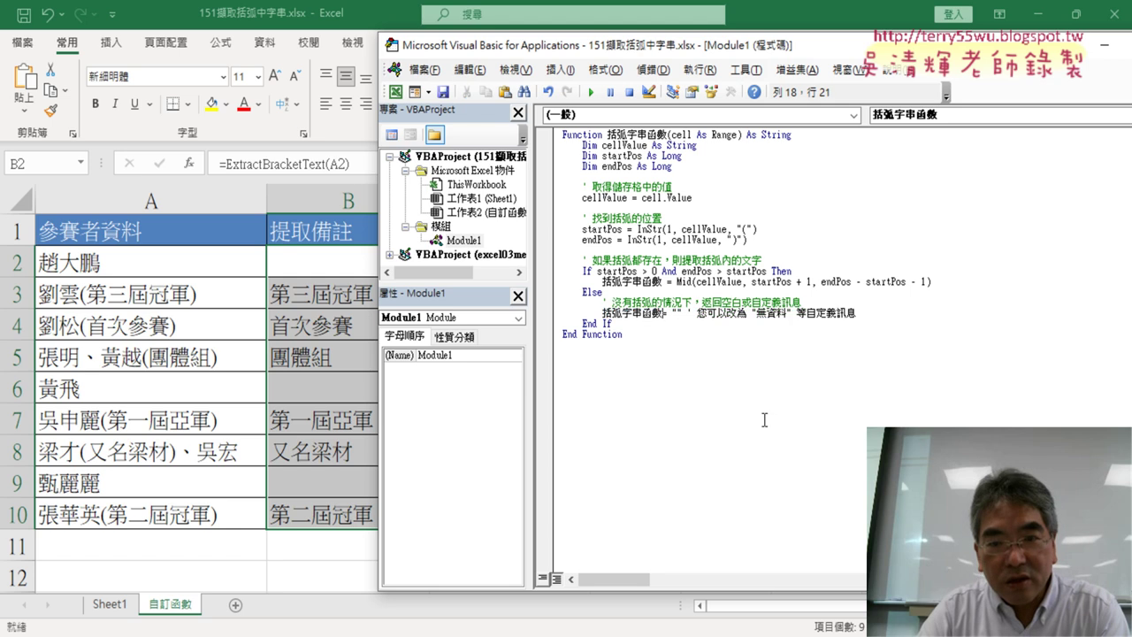
left_click(768, 399)
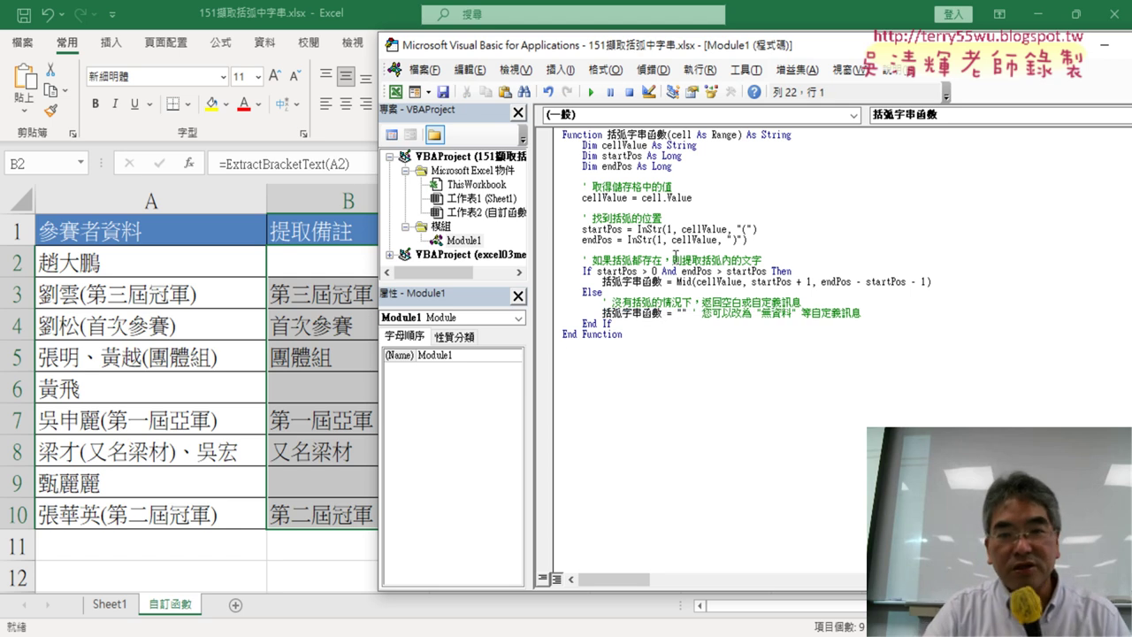
left_click(639, 134)
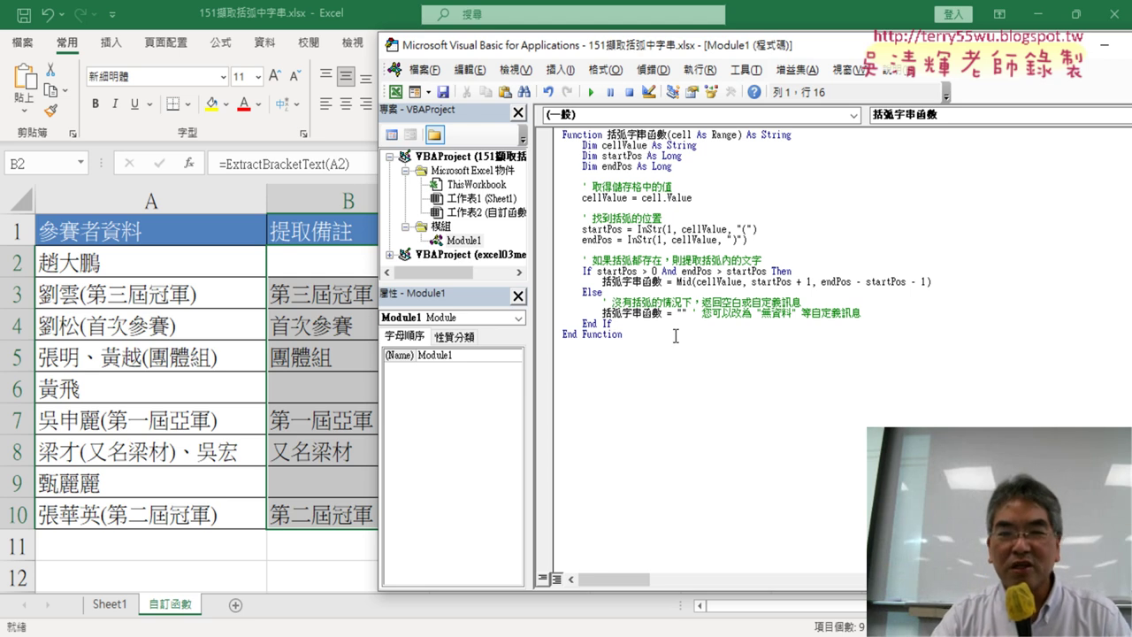
Clear the old ExtractBracketText results from B2:B10
left_click_drag(330, 261, 354, 523)
key("Delete")
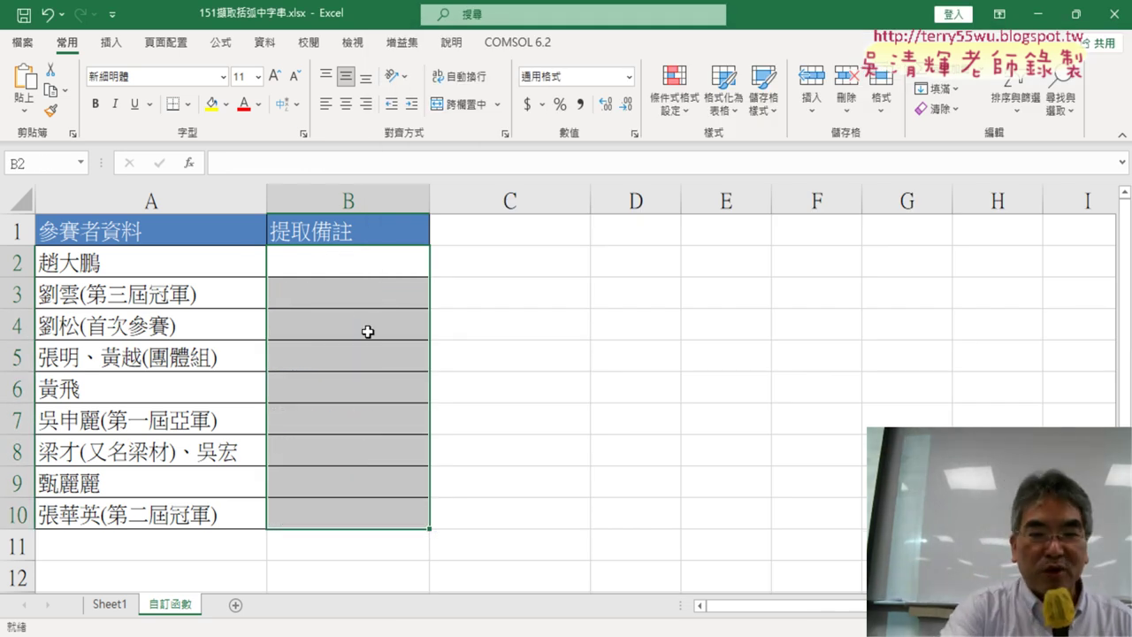
left_click(364, 261)
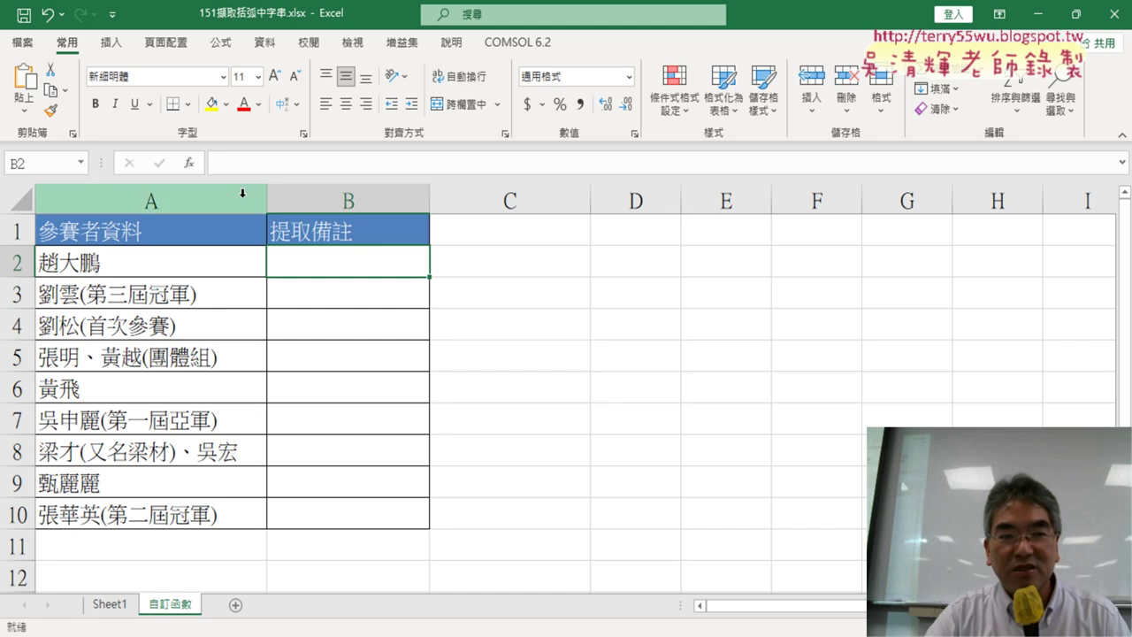
Insert the user-defined function =括弧字串函數(A2) in B2 and fill it down to B10
left_click(189, 163)
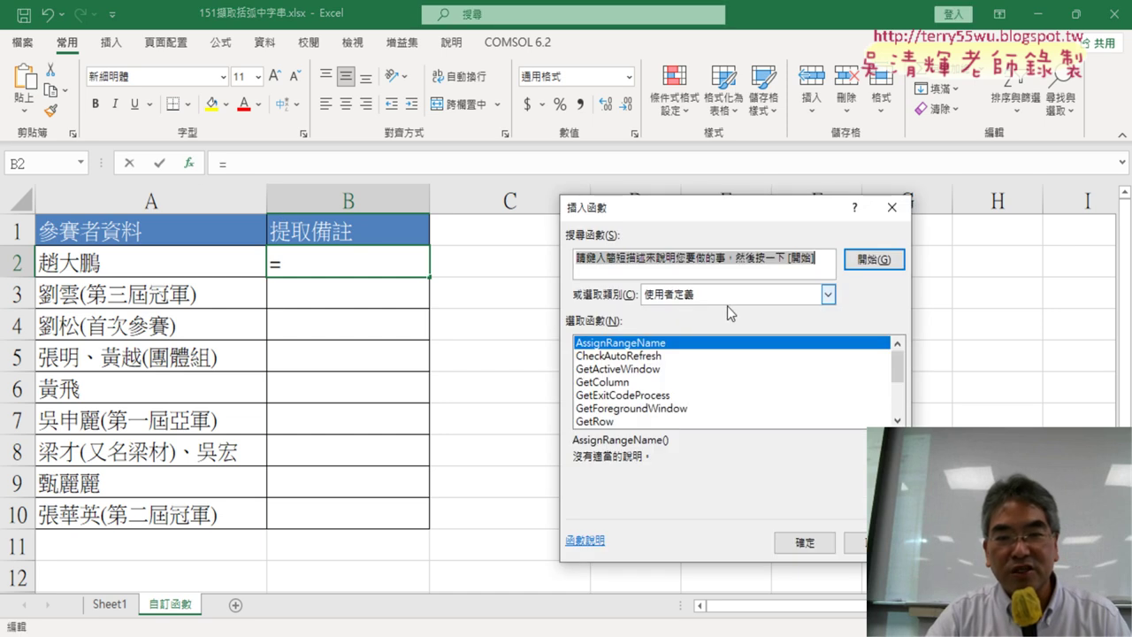
left_click_drag(897, 367, 897, 398)
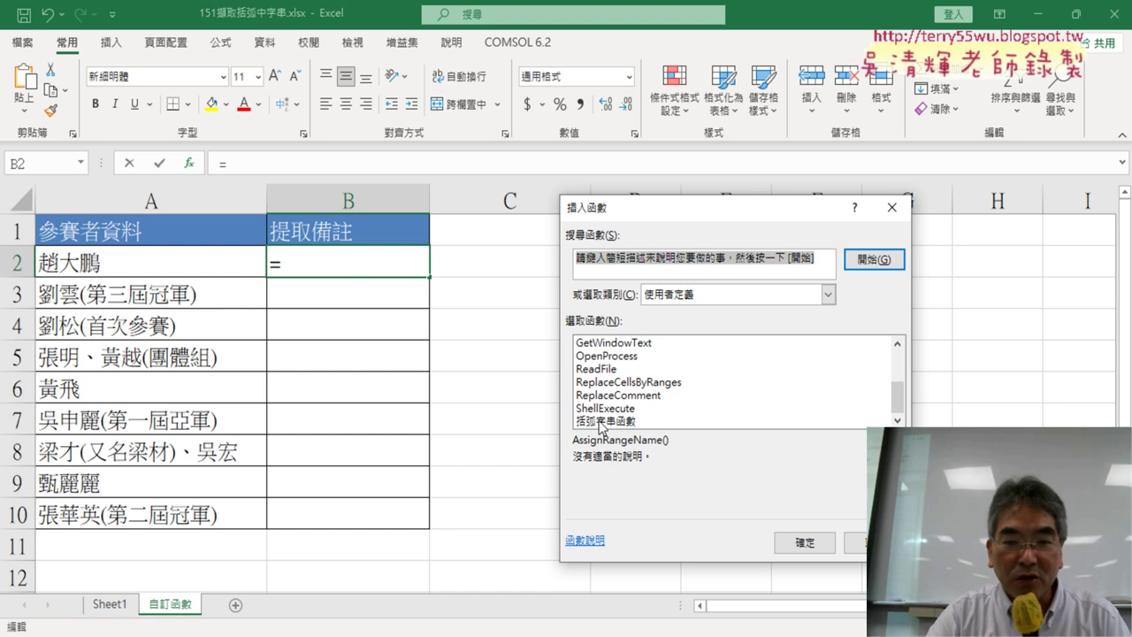
left_click(603, 421)
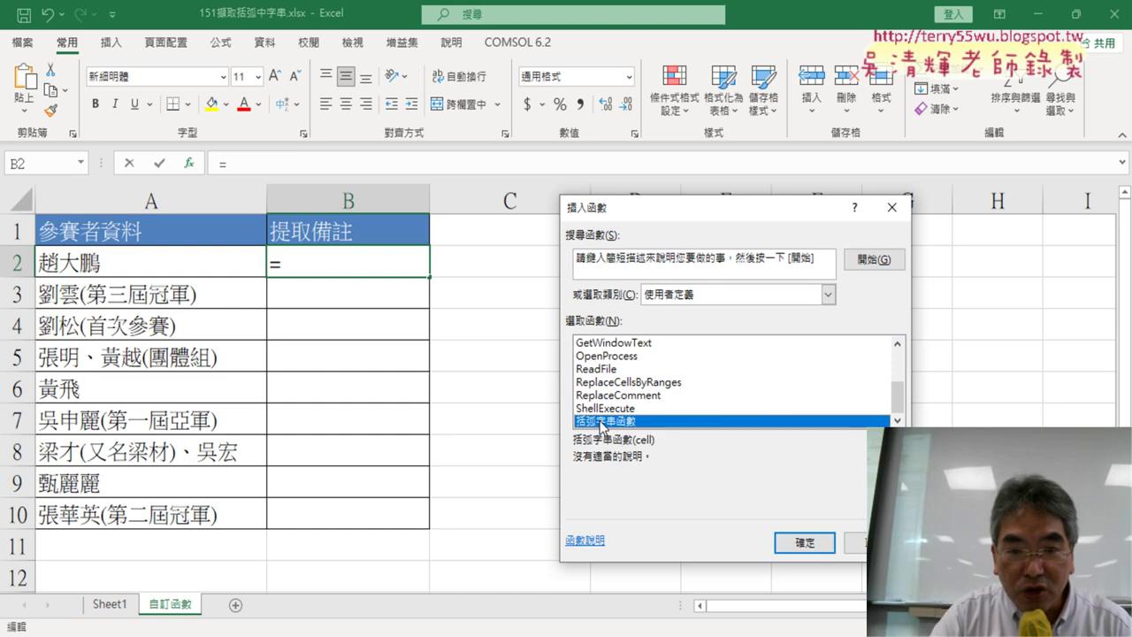
left_click(805, 541)
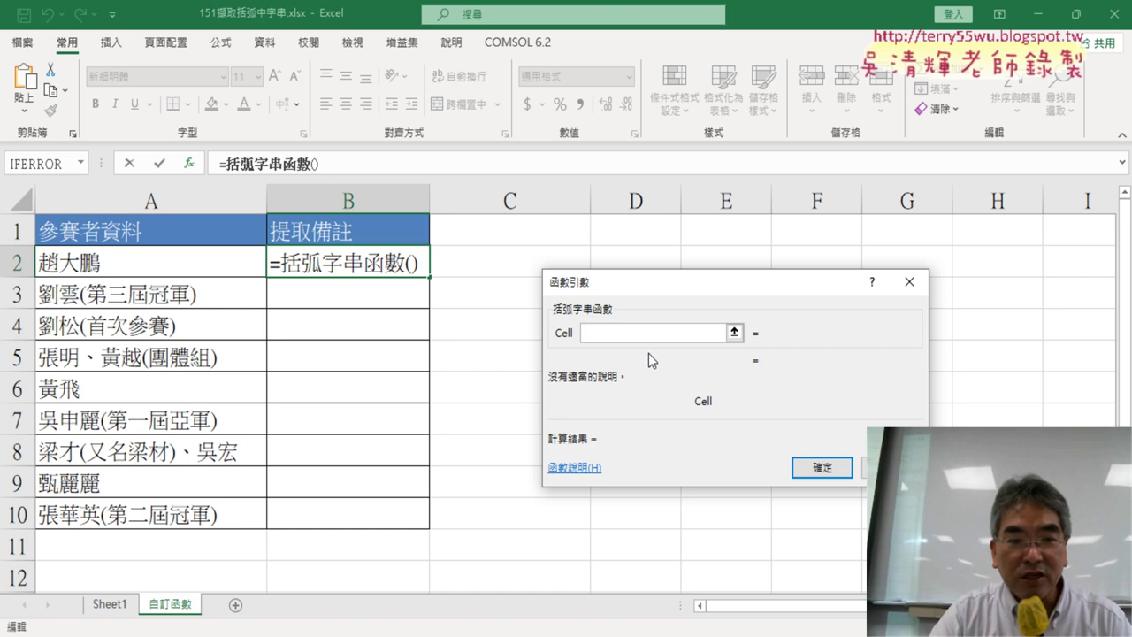
left_click(141, 263)
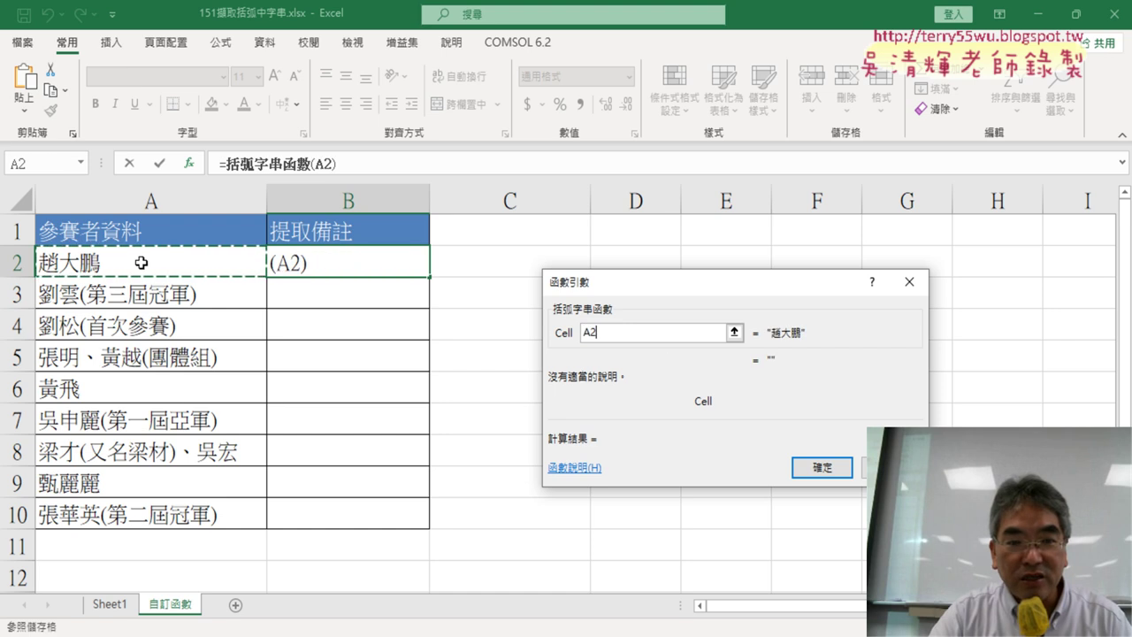
left_click(818, 468)
double_click(428, 279)
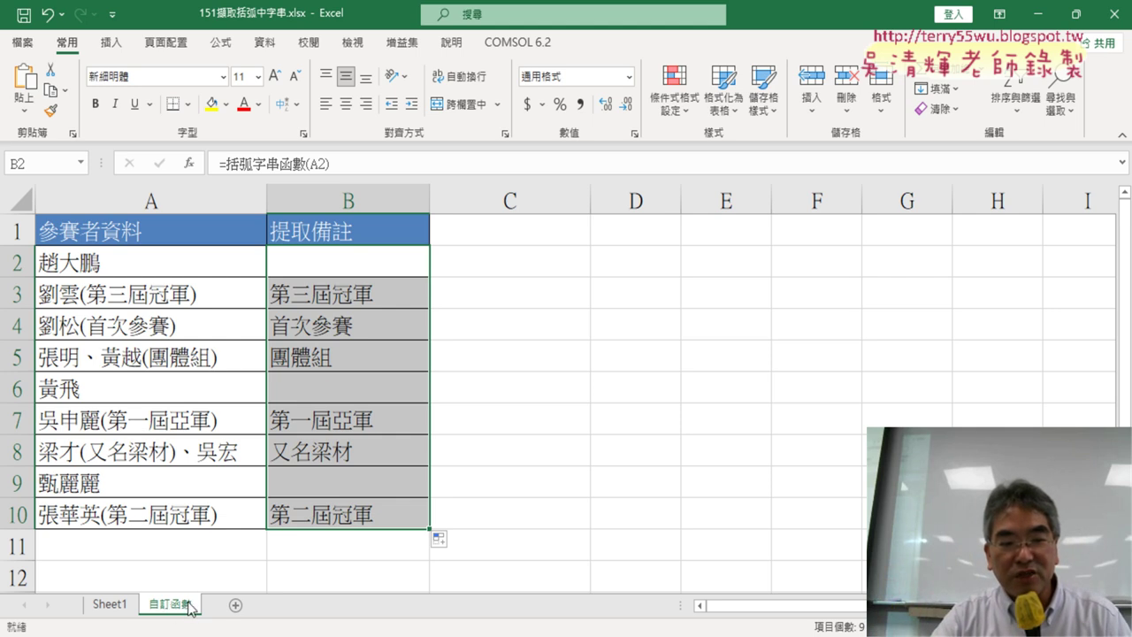
Copy the 自訂函數 sheet, rename the copy SUB程式, and display it
left_click_drag(191, 608, 231, 601)
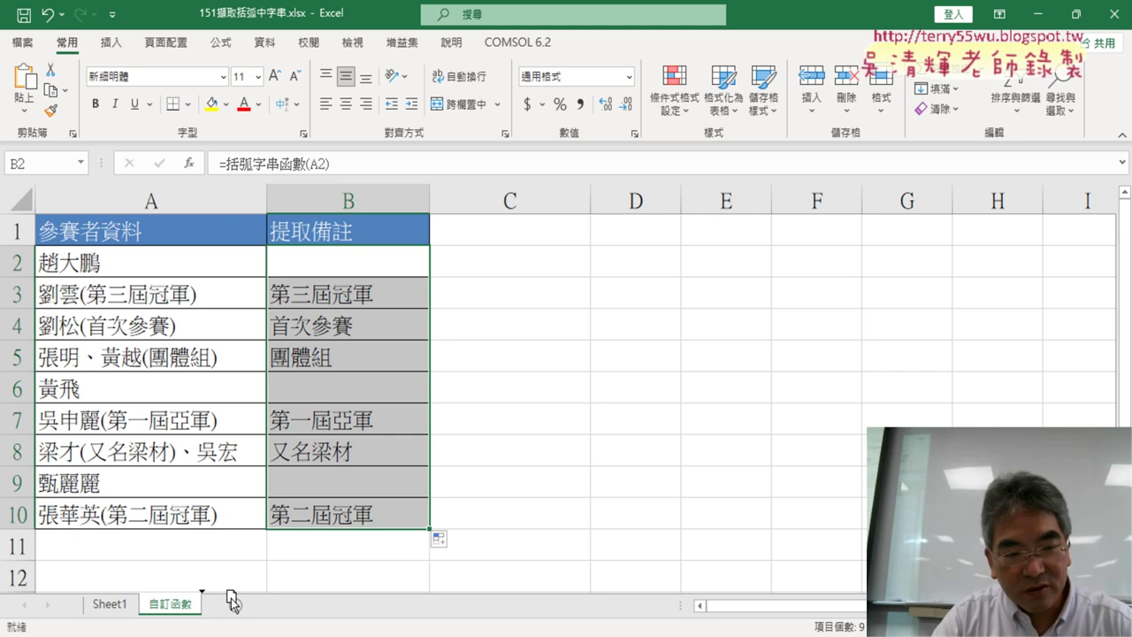
left_click_drag(232, 602, 232, 601)
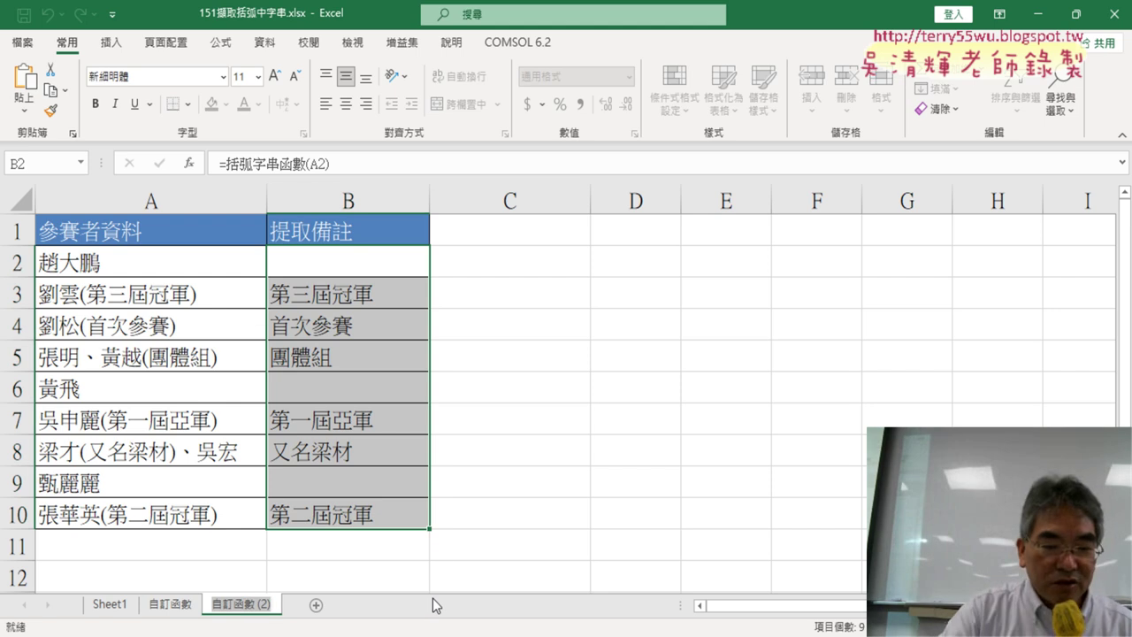
key("alt+h")
type("orS")
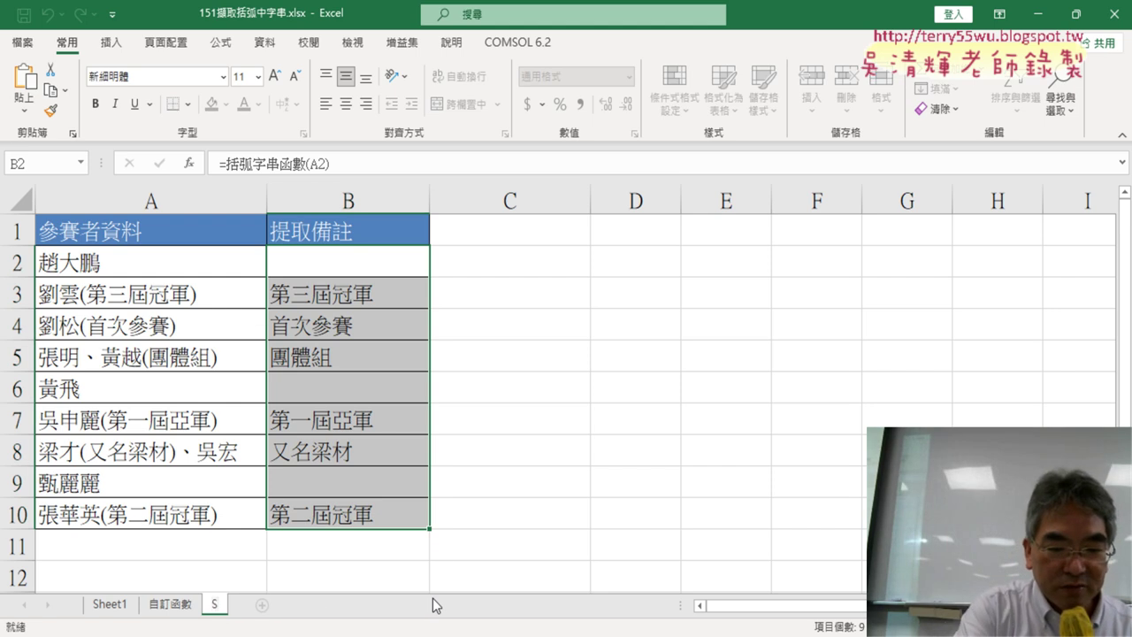
type("UB函")
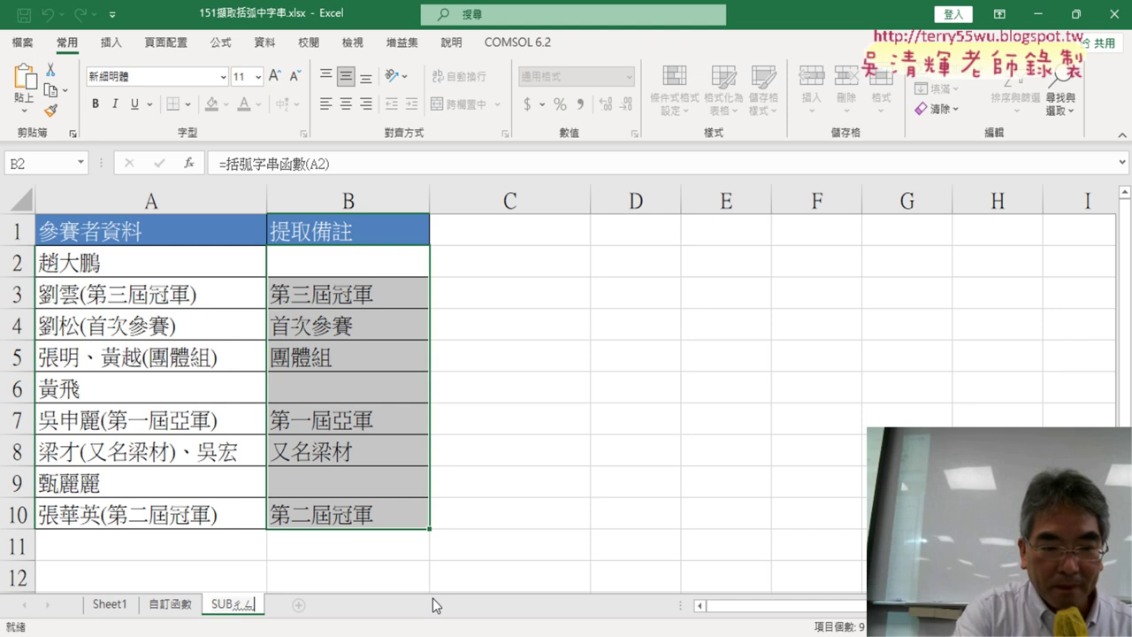
type("式")
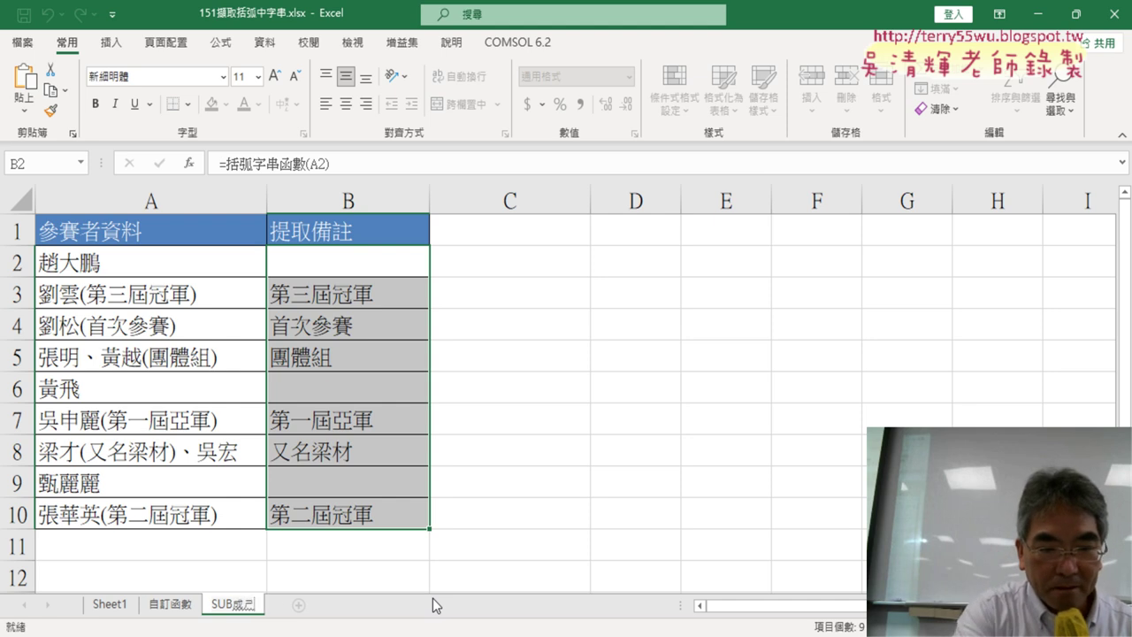
key("space")
key("Down")
key("Down")
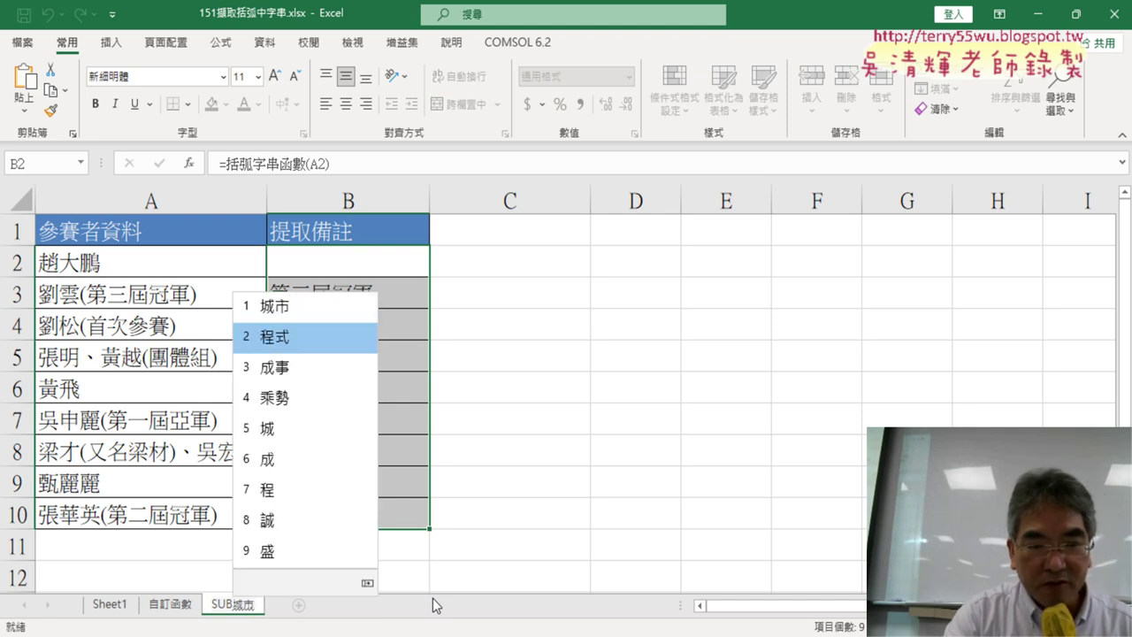
key("Return")
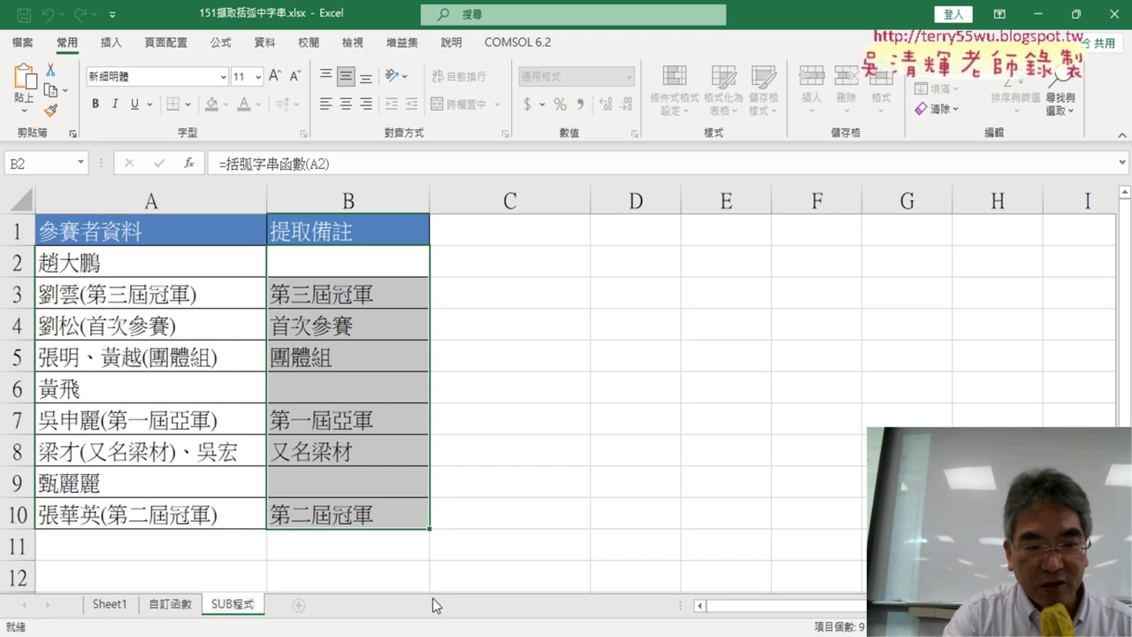
key("Return")
left_click(167, 609)
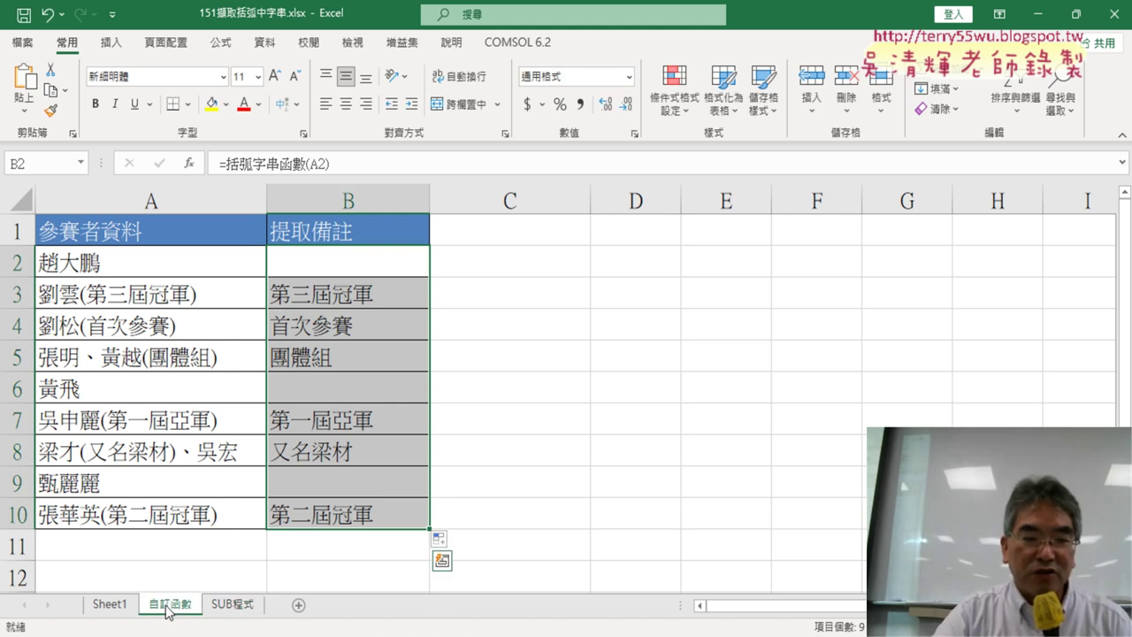
left_click(231, 610)
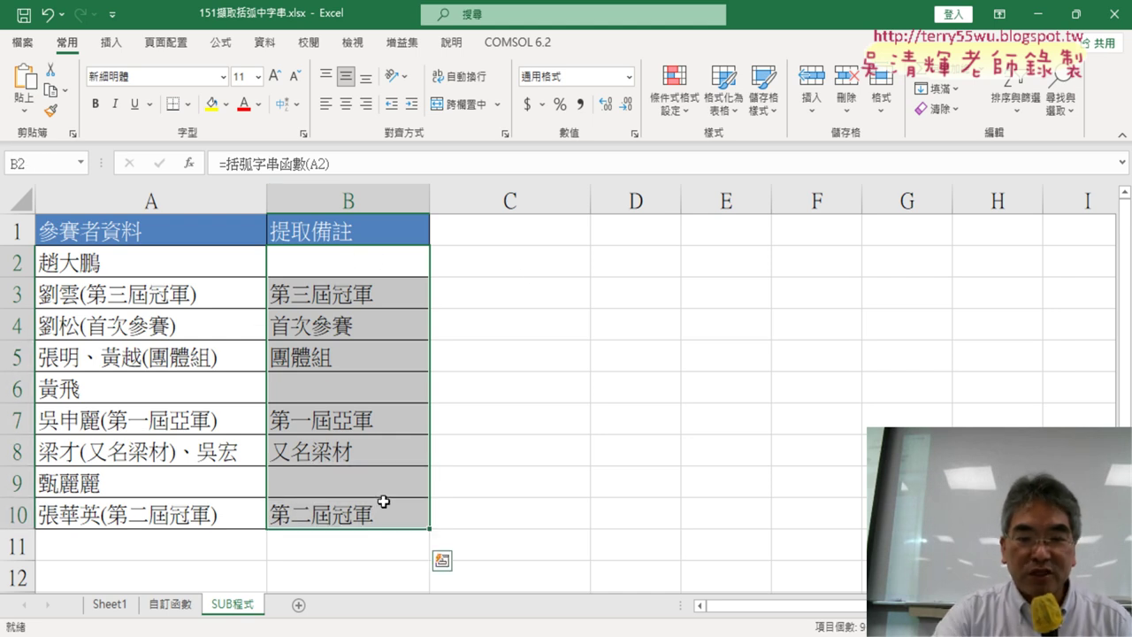
Clear the 提取備註 formulas in B2:B10 on the SUB程式 sheet
key("Delete")
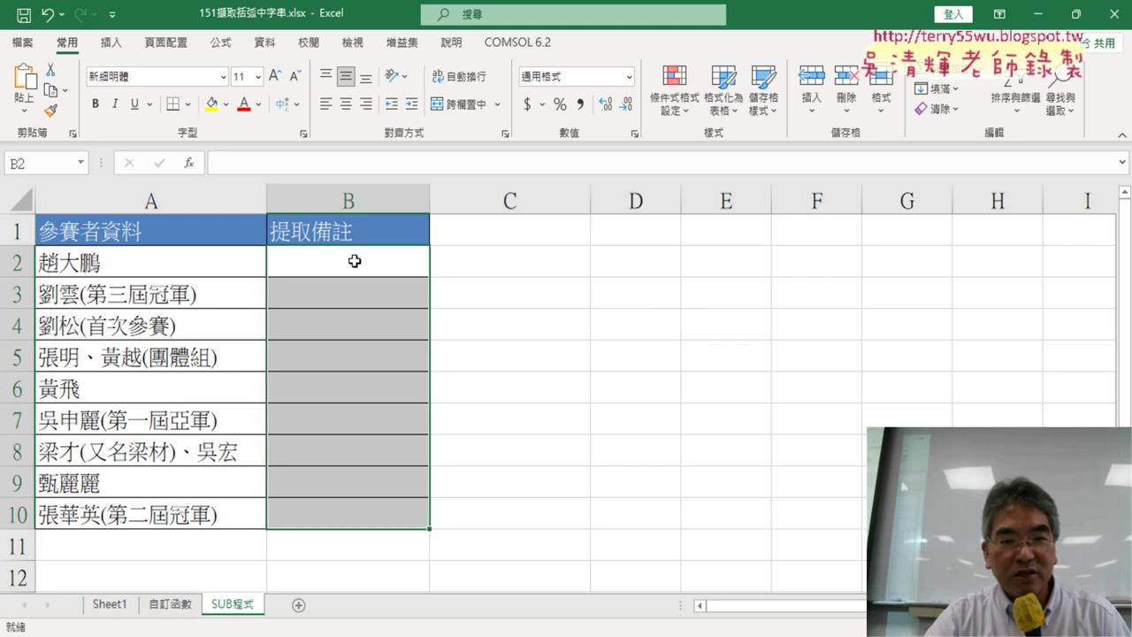
left_click_drag(354, 261, 374, 513)
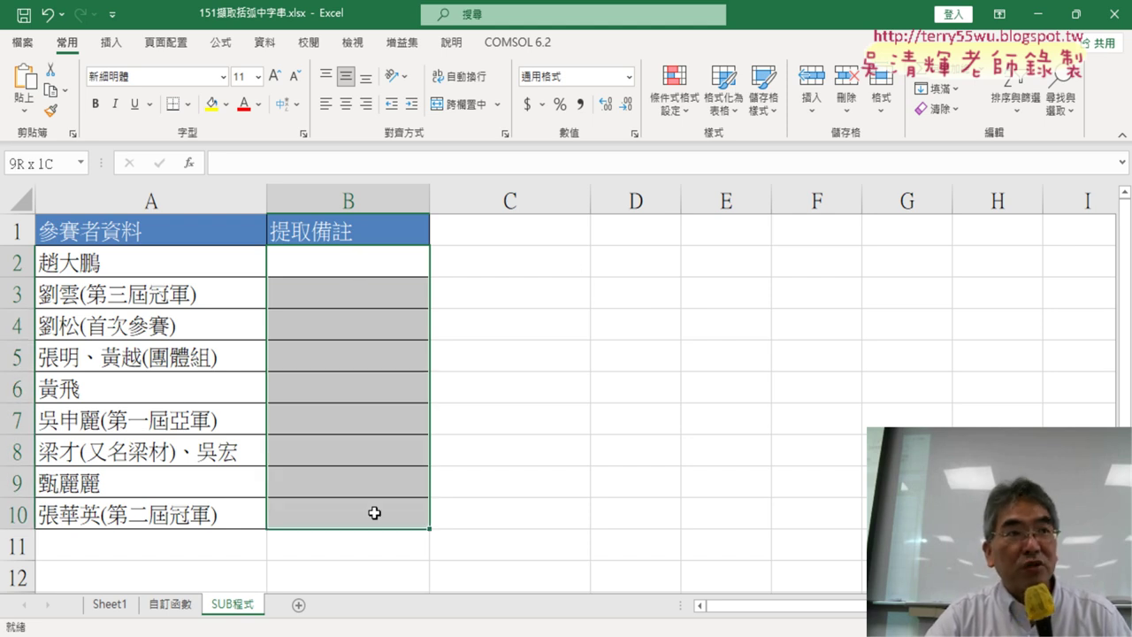
left_click_drag(374, 257, 369, 511)
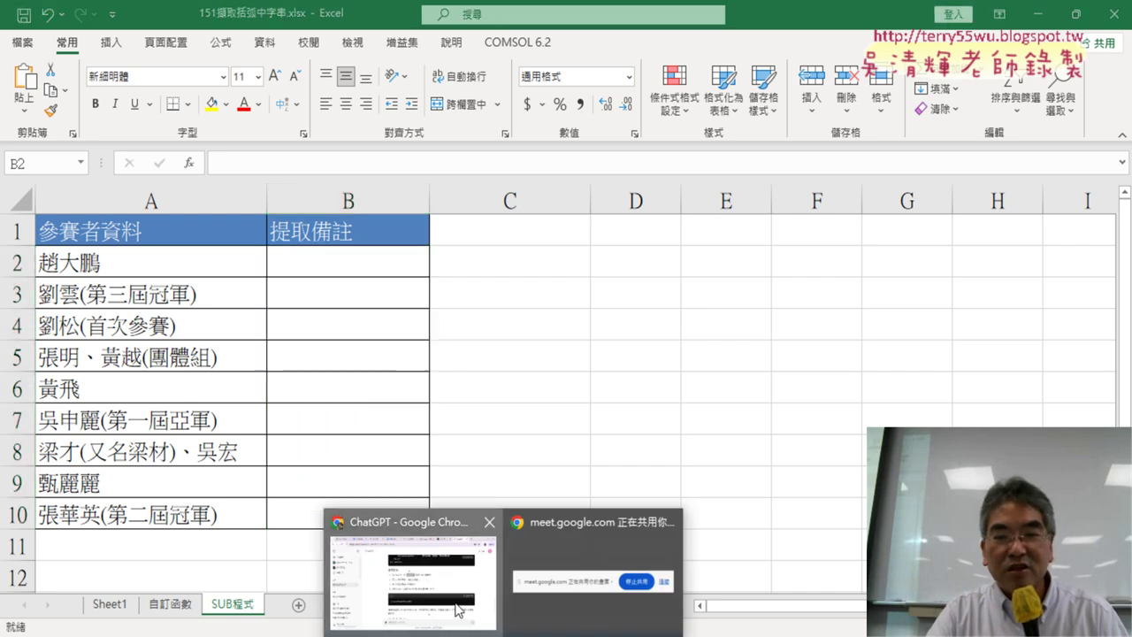
In ChatGPT, scroll back to the generated VBA code and select the name ExtractBracketText
left_click(460, 606)
scroll(820, 433, "up", 1)
scroll(823, 434, "up", 2)
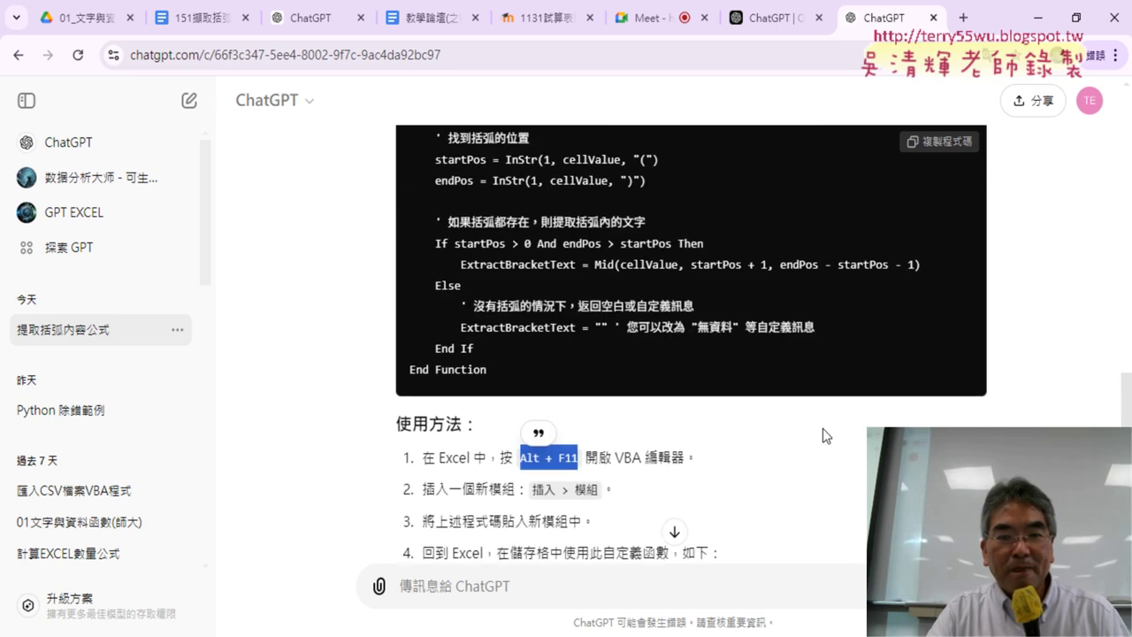
scroll(822, 433, "up", 3)
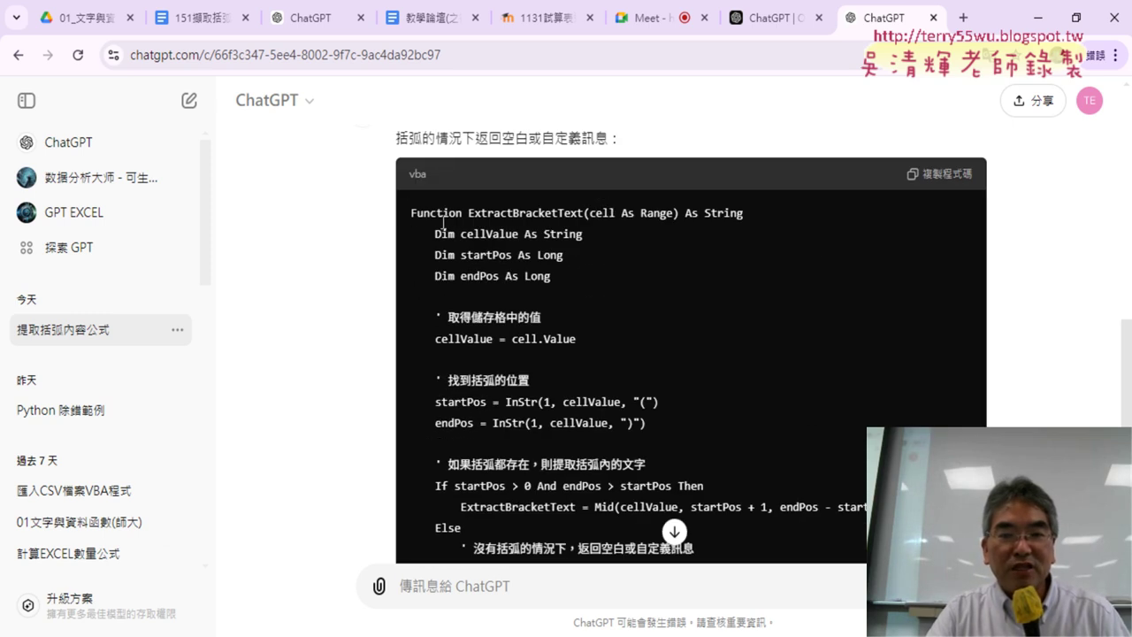
left_click_drag(411, 221, 740, 228)
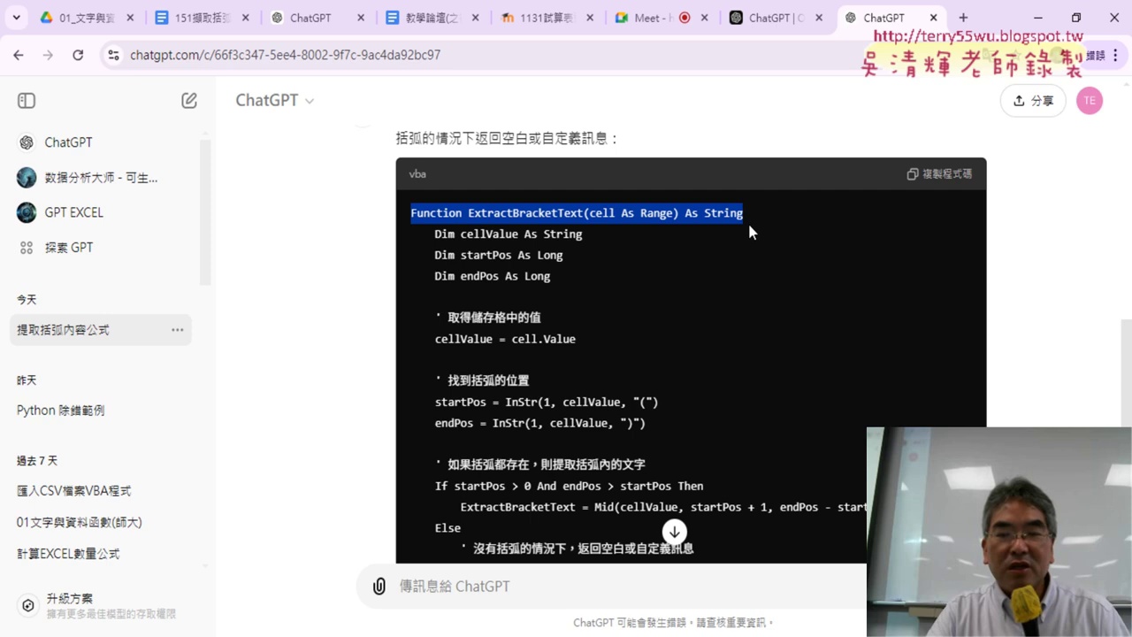
left_click(505, 233)
left_click_drag(468, 213, 583, 217)
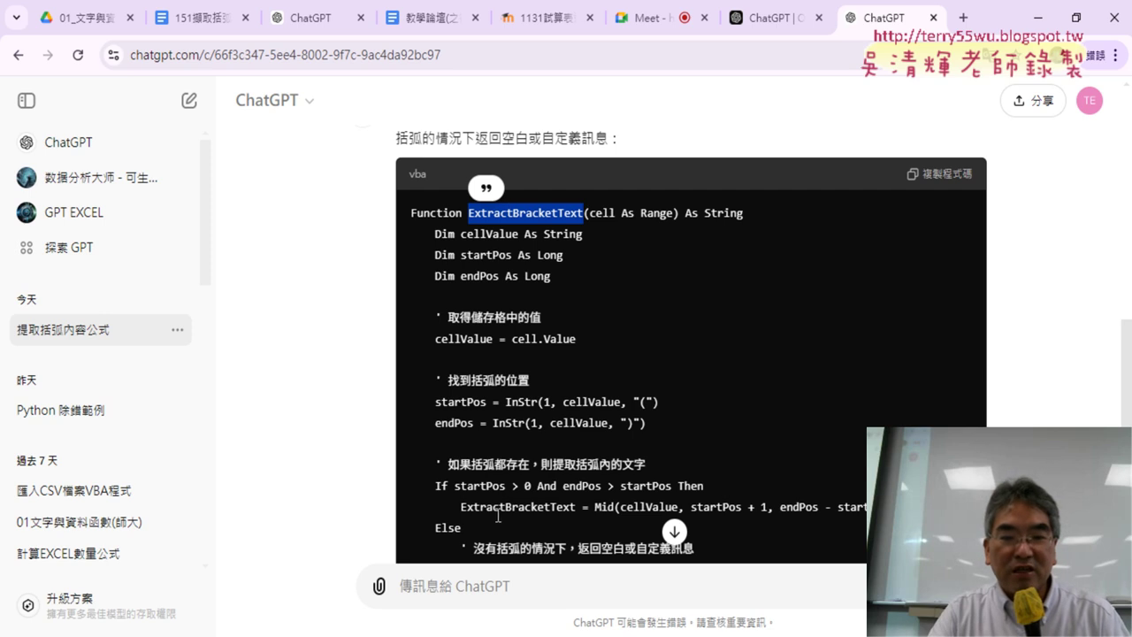
scroll(565, 483, "down", 1)
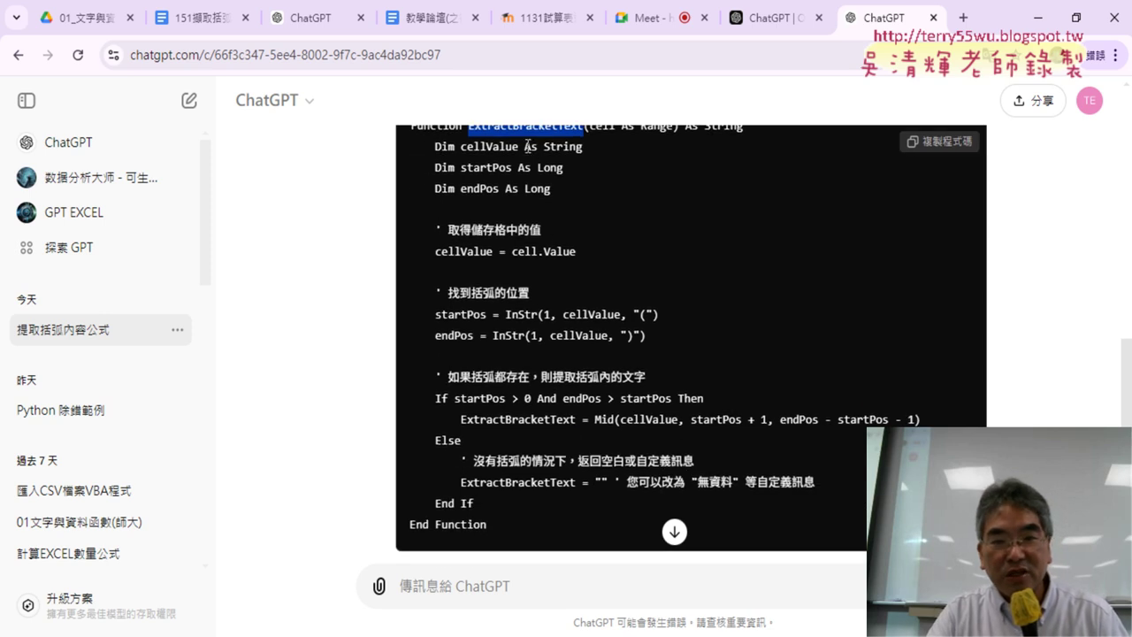